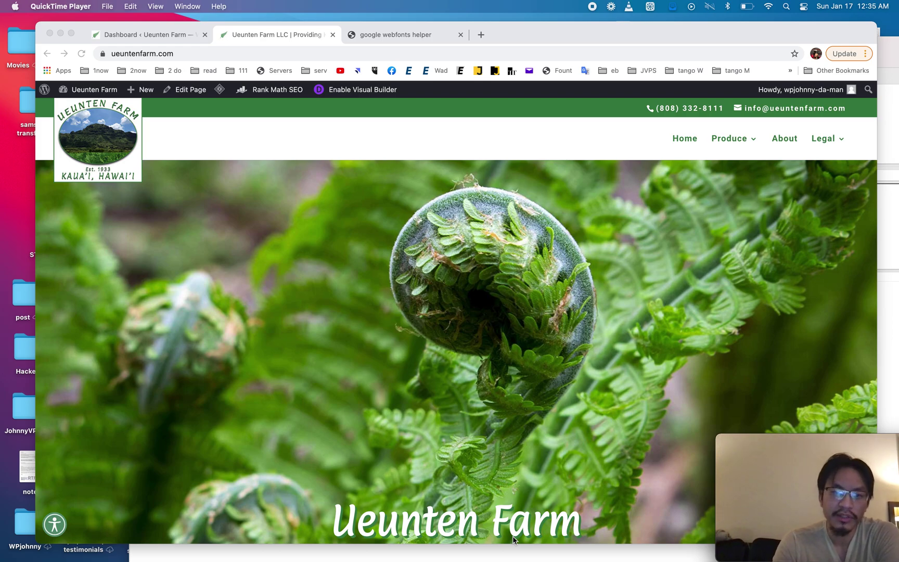
Step: Scroll the Ueunten Farm homepage and bring up its right-click context menu
scroll(387, 380, down, 3)
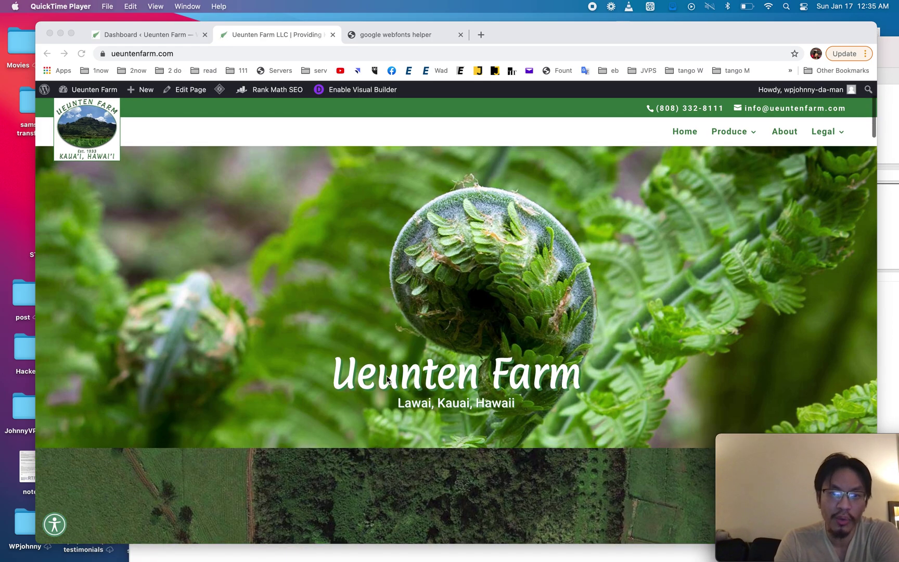
scroll(387, 379, up, 3)
right_click(315, 375)
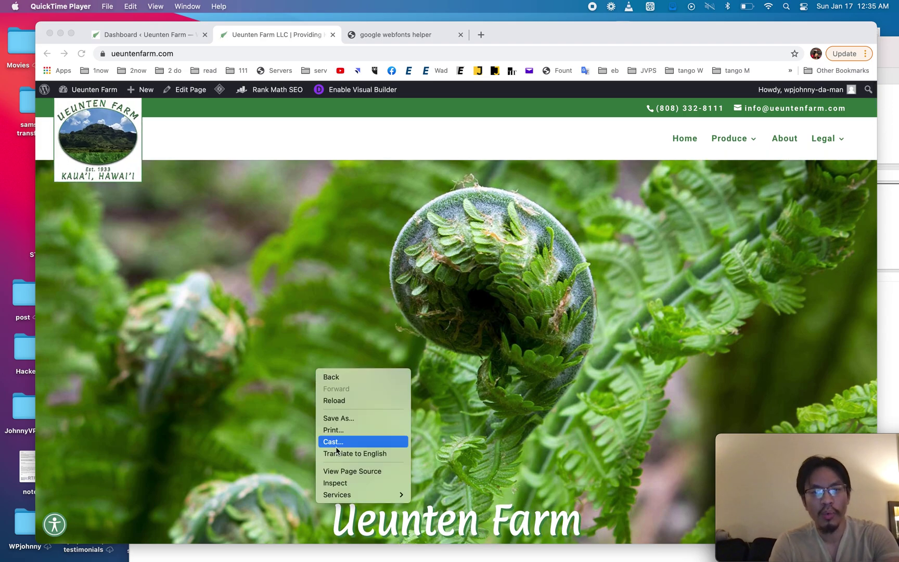
Step: Inspect the page, then record a reload in the Network panel showing all request types
click(373, 349)
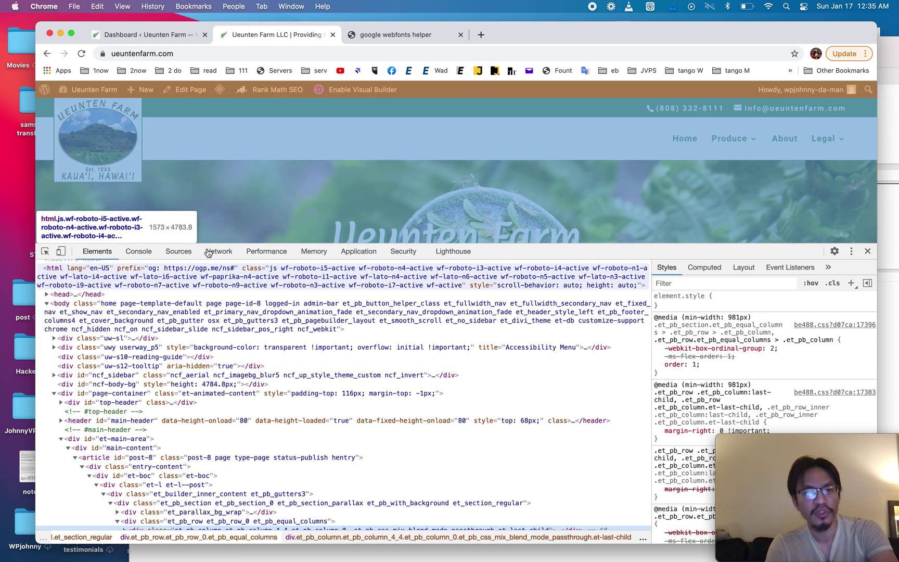
click(214, 251)
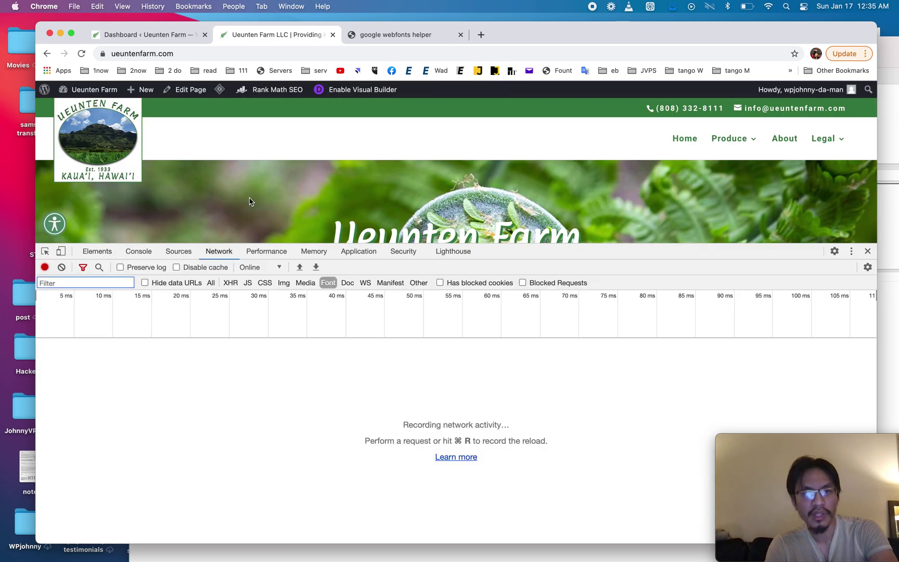
key(super+r)
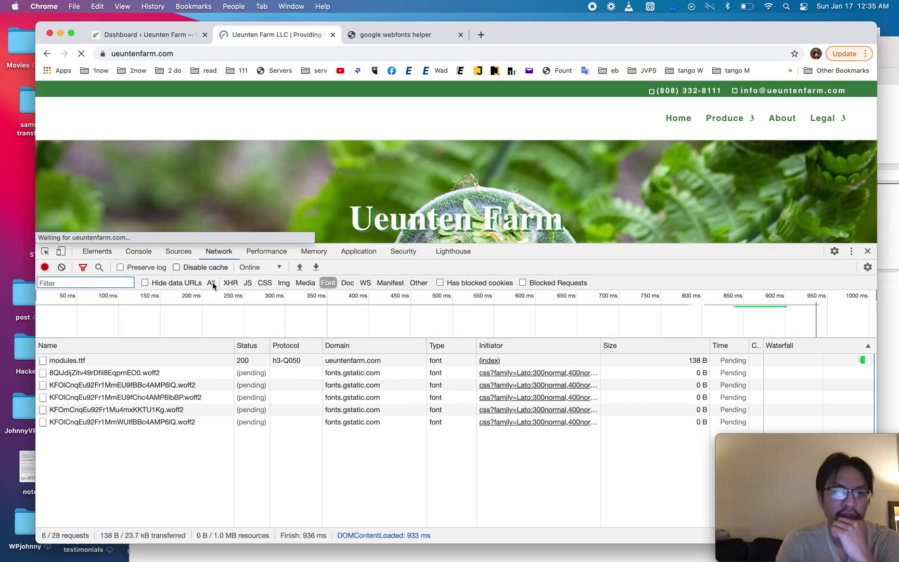
click(211, 283)
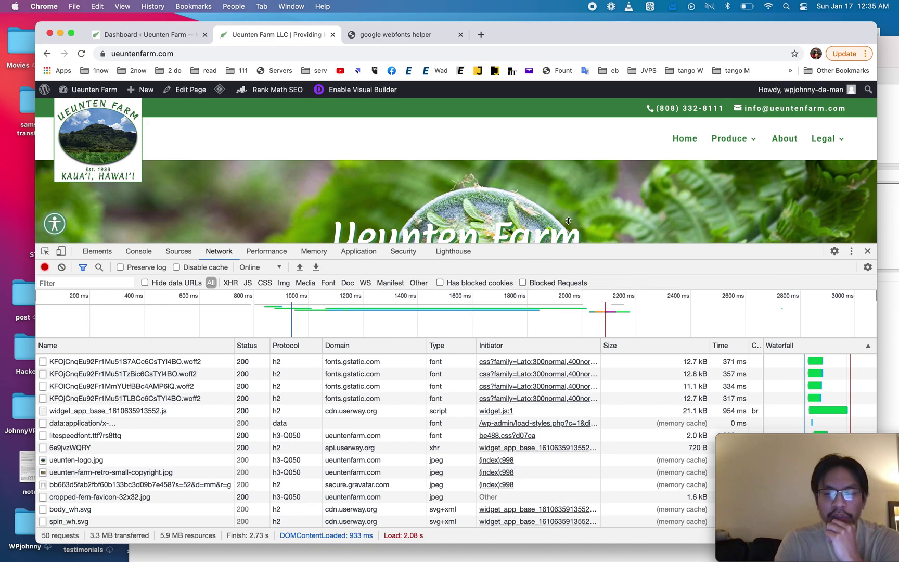
Step: Review the 43 captured requests, including Lato files from fonts.gstatic.com, then shrink DevTools
drag(569, 217, 568, 187)
drag(715, 41, 541, 48)
scroll(608, 387, up, 10)
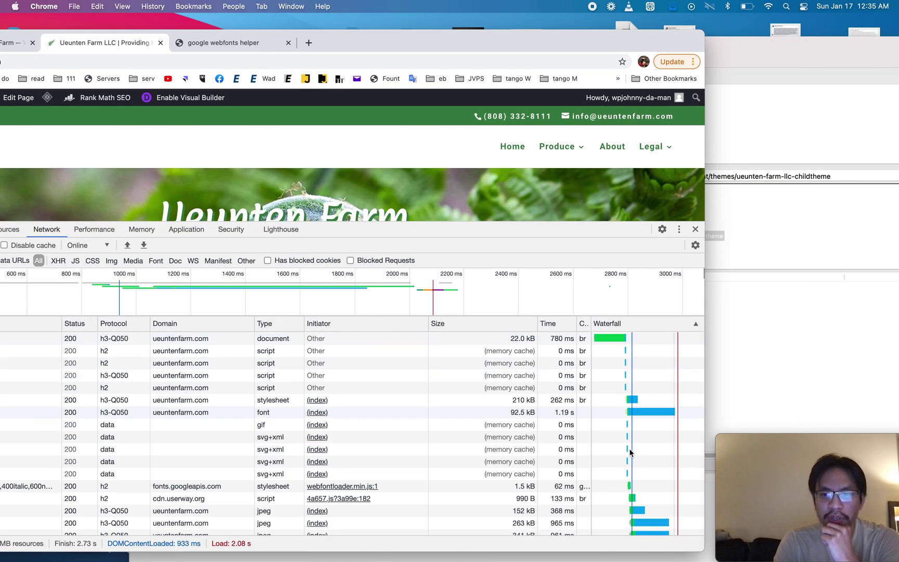
scroll(628, 452, down, 10)
scroll(630, 452, down, 3)
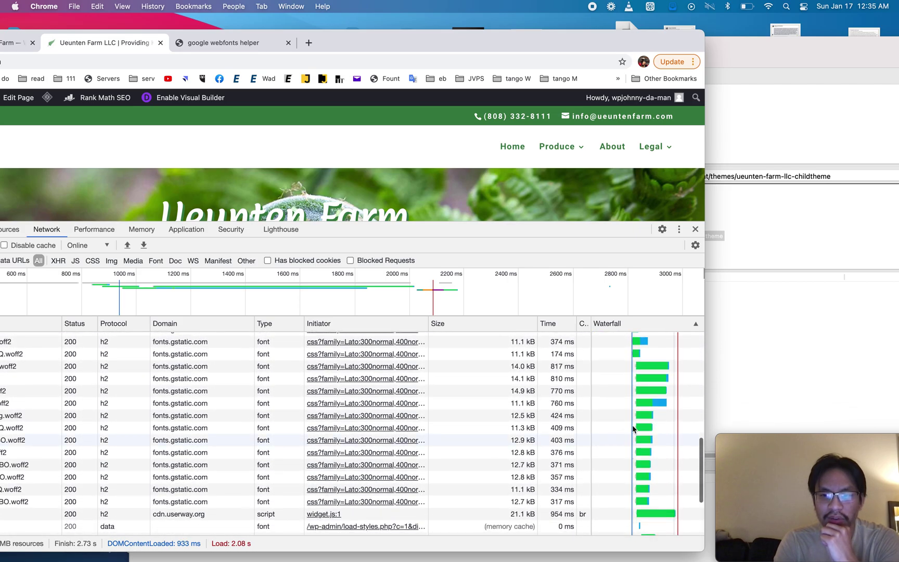
drag(397, 50, 560, 41)
scroll(321, 453, up, 5)
scroll(468, 406, down, 2)
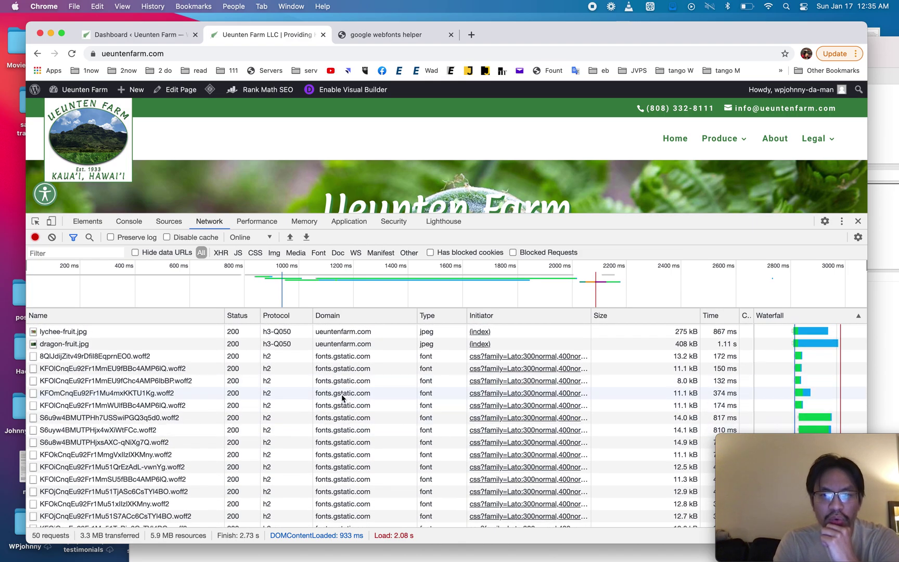
scroll(348, 448, down, 5)
scroll(348, 473, up, 7)
scroll(349, 472, up, 8)
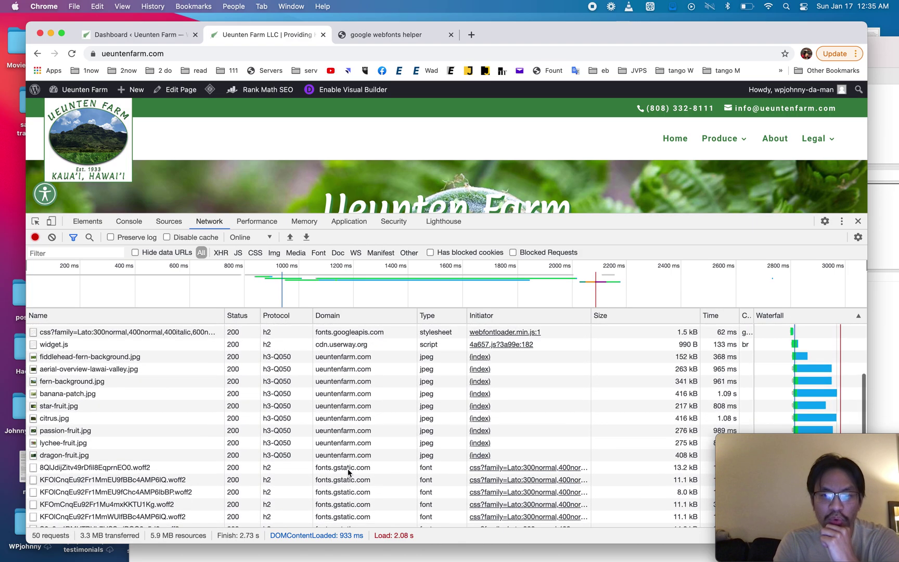
scroll(348, 472, down, 10)
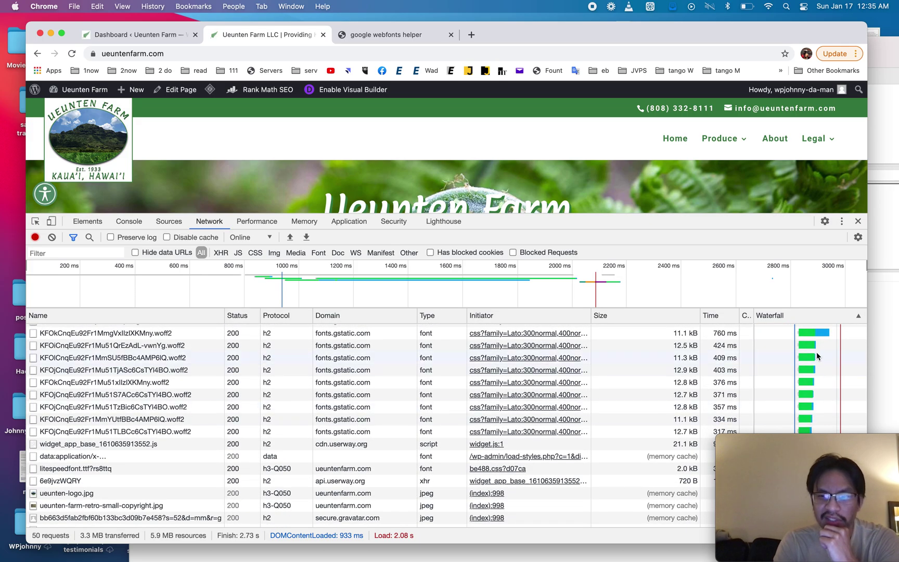
drag(549, 43, 529, 42)
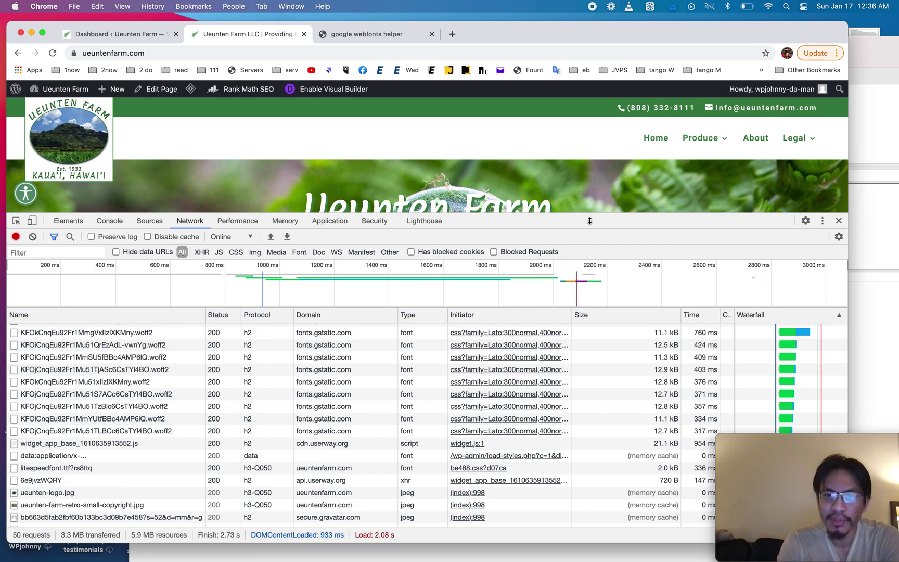
drag(590, 268, 577, 423)
Step: Reload the page, close DevTools, and use Fount to identify the Home link's font
key(super+r)
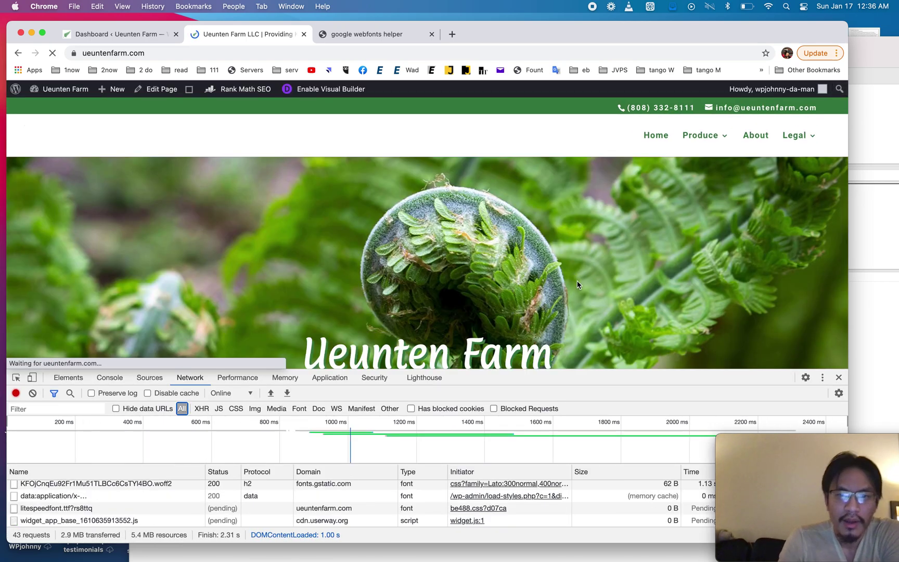
click(839, 379)
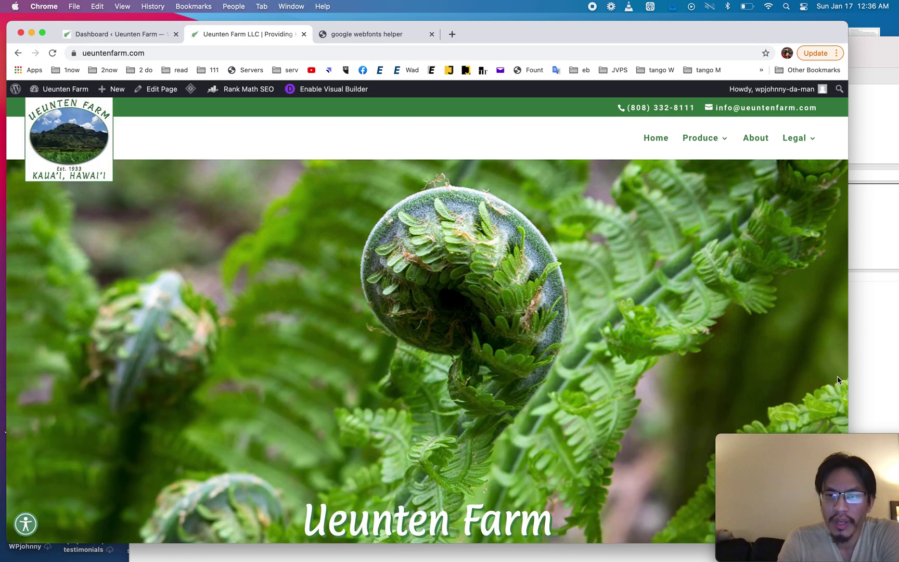
click(530, 69)
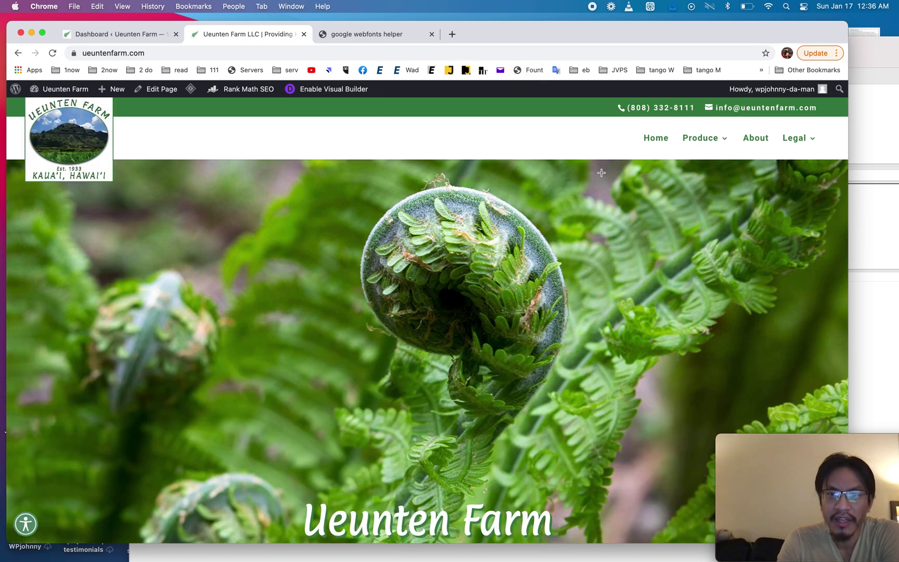
click(655, 144)
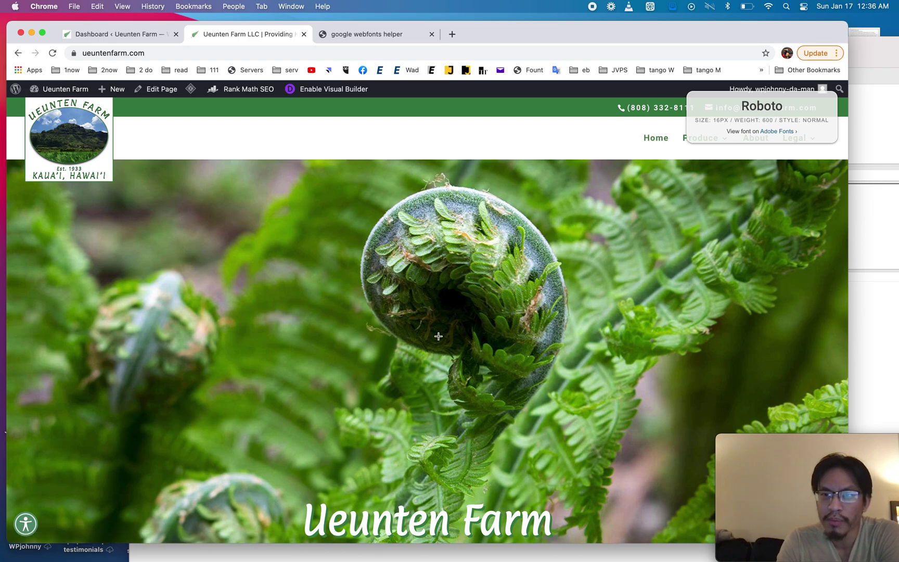
Step: Identify the fonts of the Ueunten Farm title, Lawai, Kauai, Hawaii subtitle and intro paragraph
scroll(418, 416, down, 1)
click(414, 438)
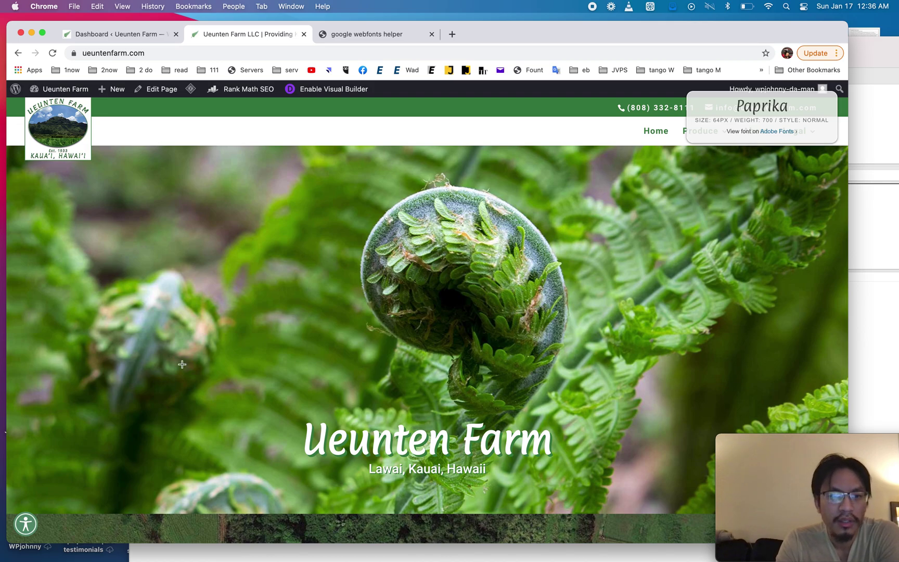
scroll(364, 313, down, 5)
click(393, 311)
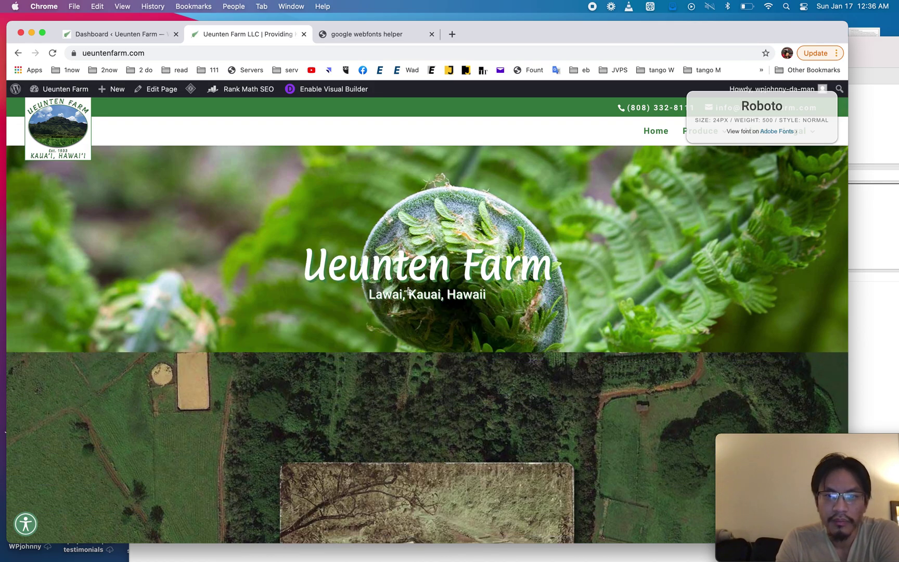
scroll(405, 312, down, 10)
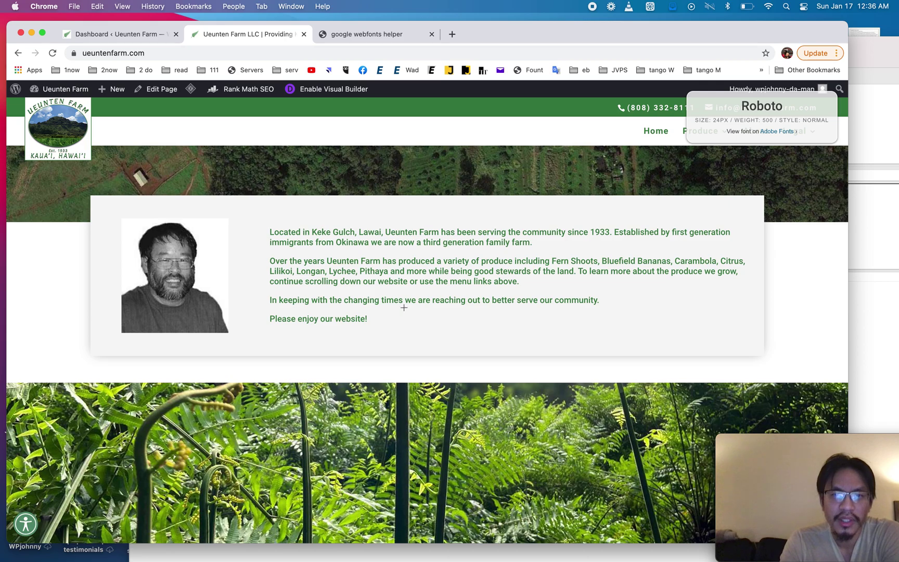
click(427, 243)
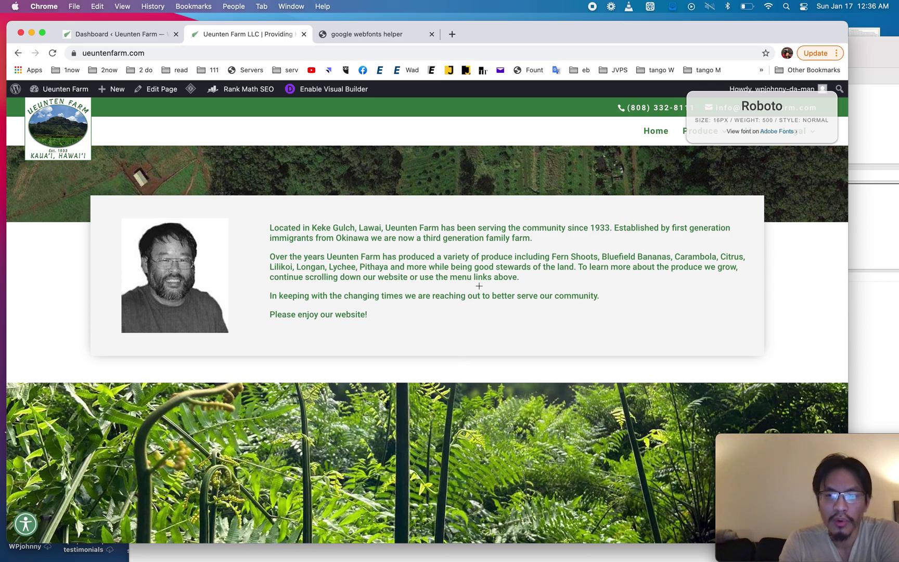
scroll(479, 286, down, 10)
scroll(479, 286, up, 20)
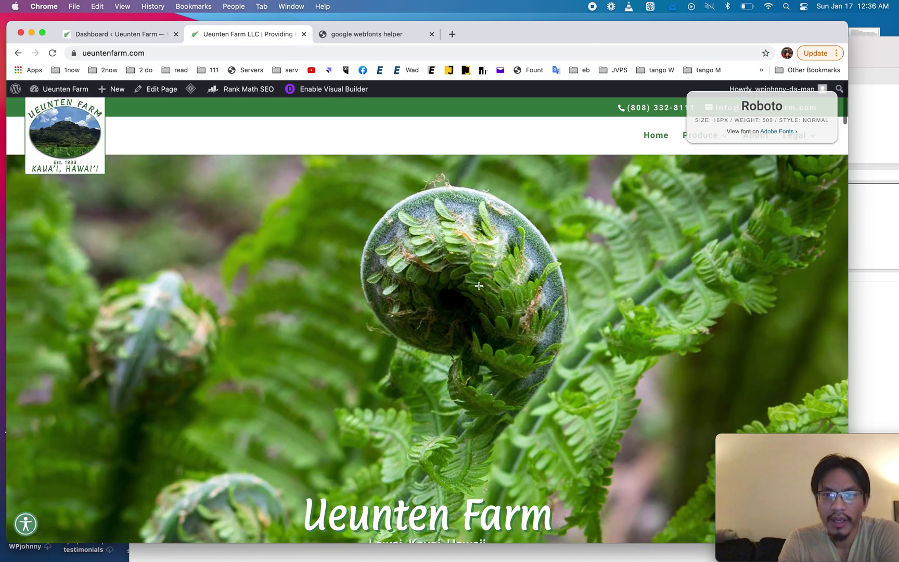
click(425, 509)
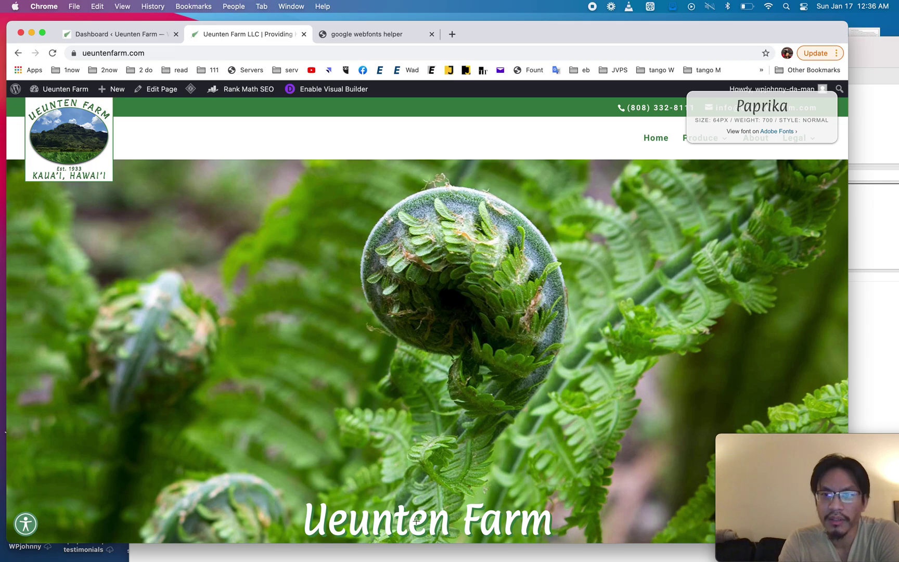
scroll(416, 520, down, 15)
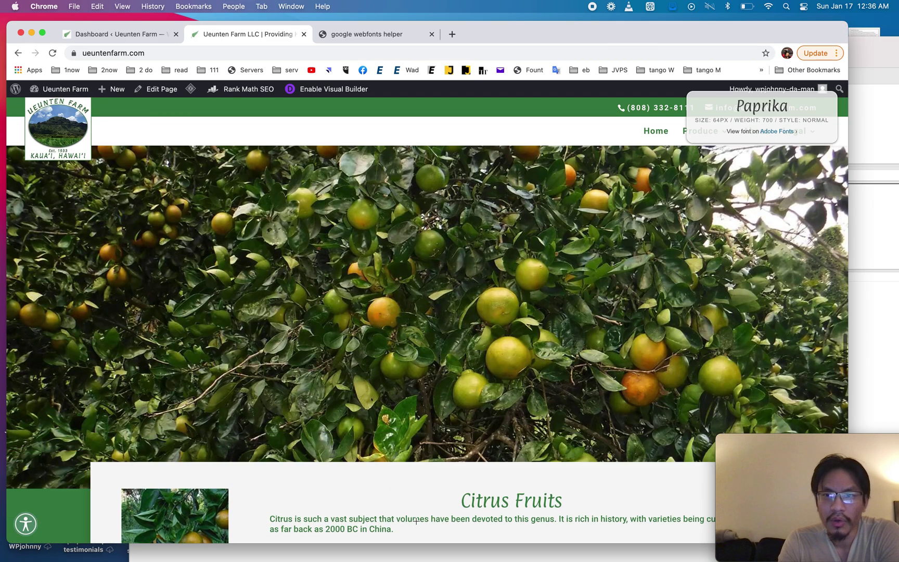
scroll(416, 520, up, 12)
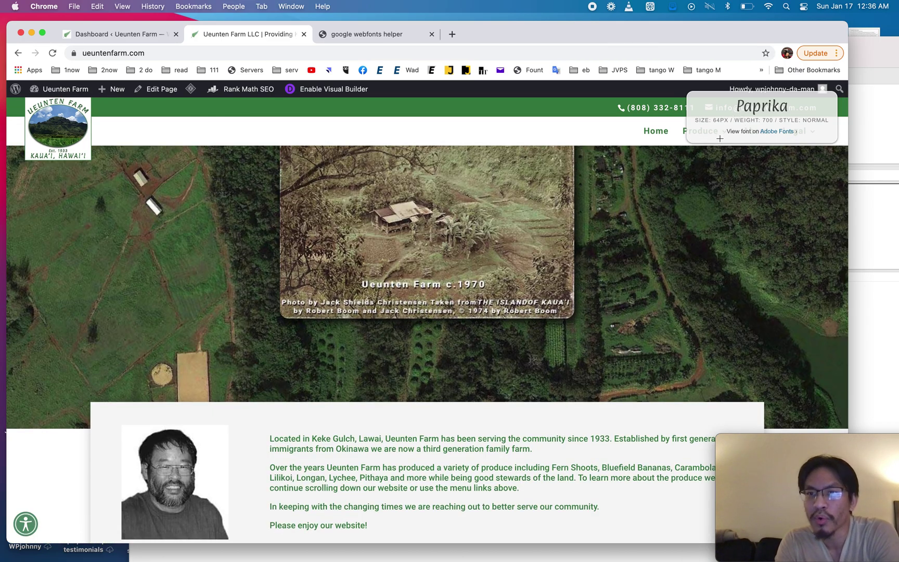
Step: Re-enable Fount, open the Fiddlehead Fern page, and identify the Carambola heading and description fonts
key(Escape)
mouse_move(700, 136)
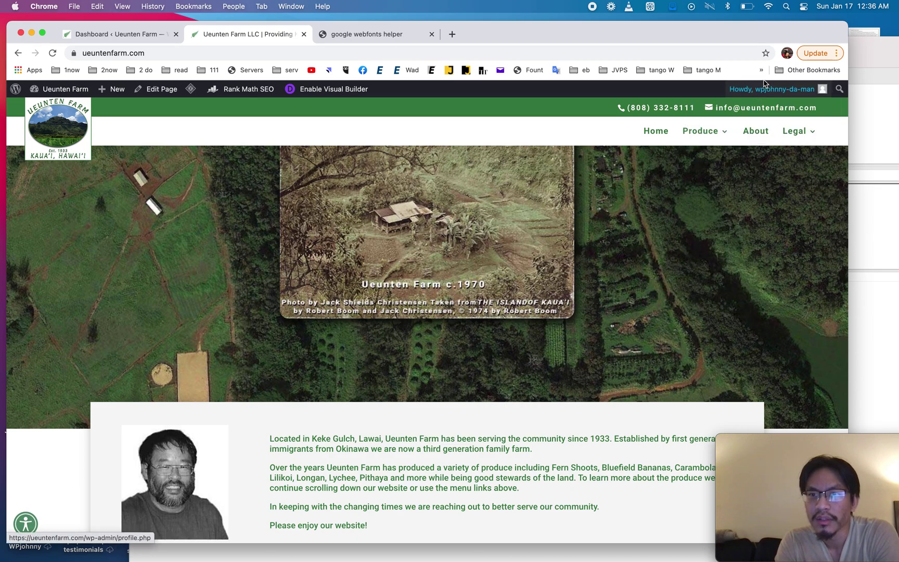
click(526, 70)
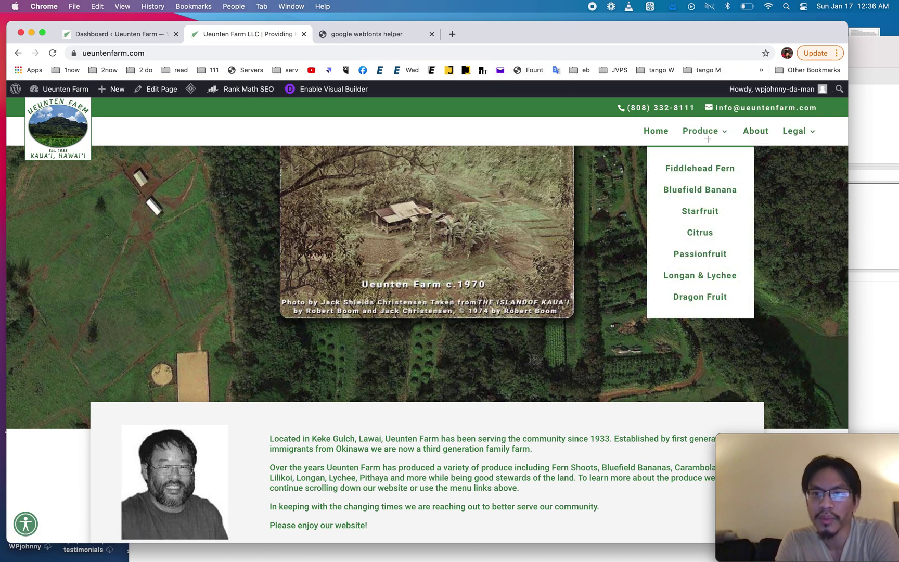
click(709, 175)
scroll(519, 346, down, 10)
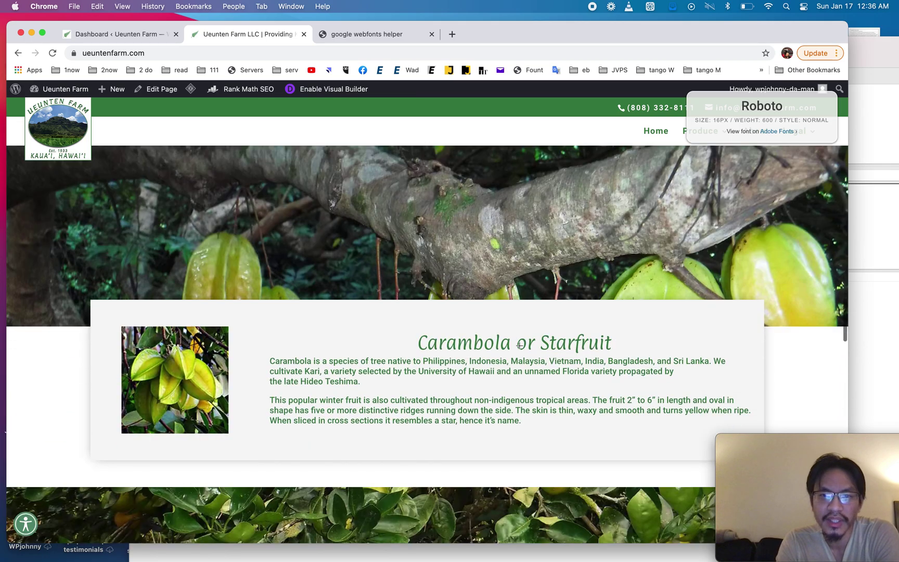
click(500, 251)
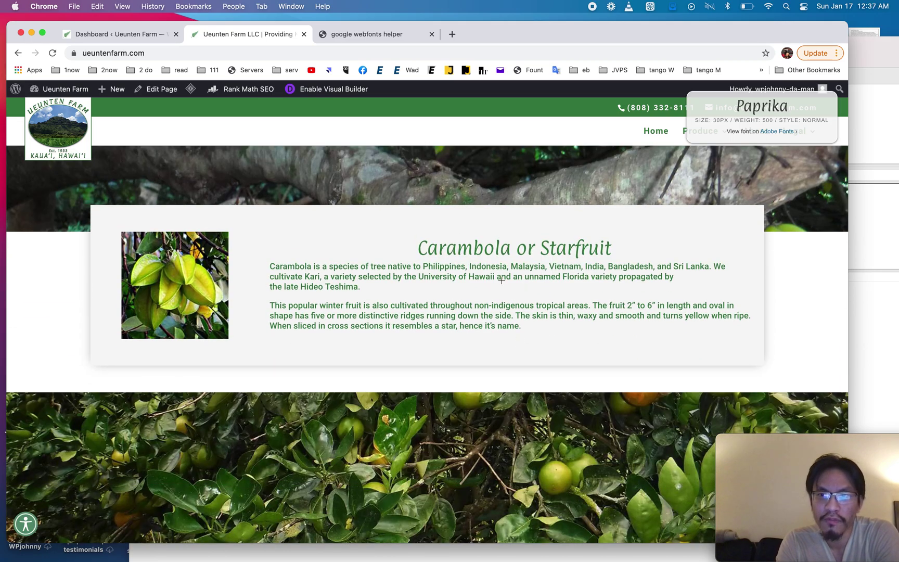
click(501, 277)
Step: Identify the Citrus Fruits heading font and confirm the footer text uses Roboto
scroll(507, 244, down, 15)
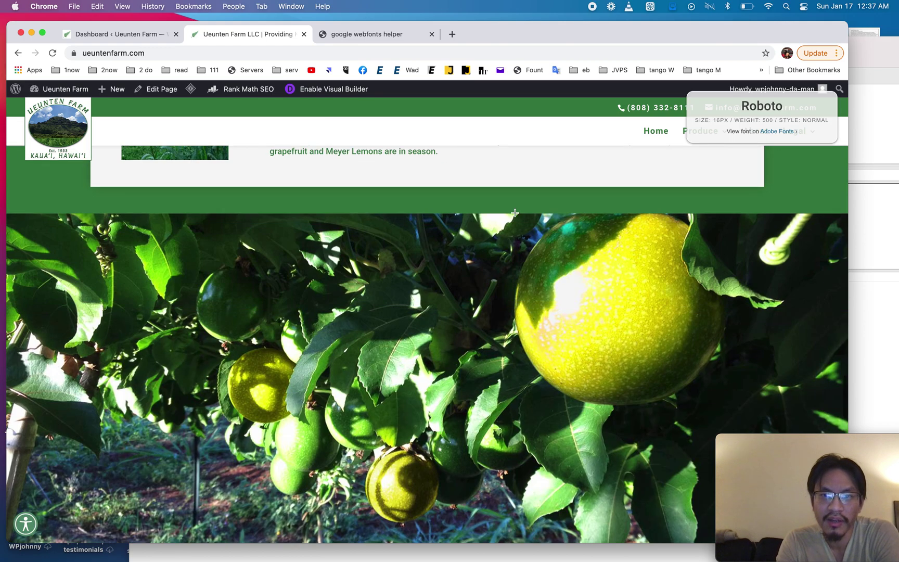
scroll(510, 234, up, 5)
click(501, 277)
scroll(494, 277, down, 8)
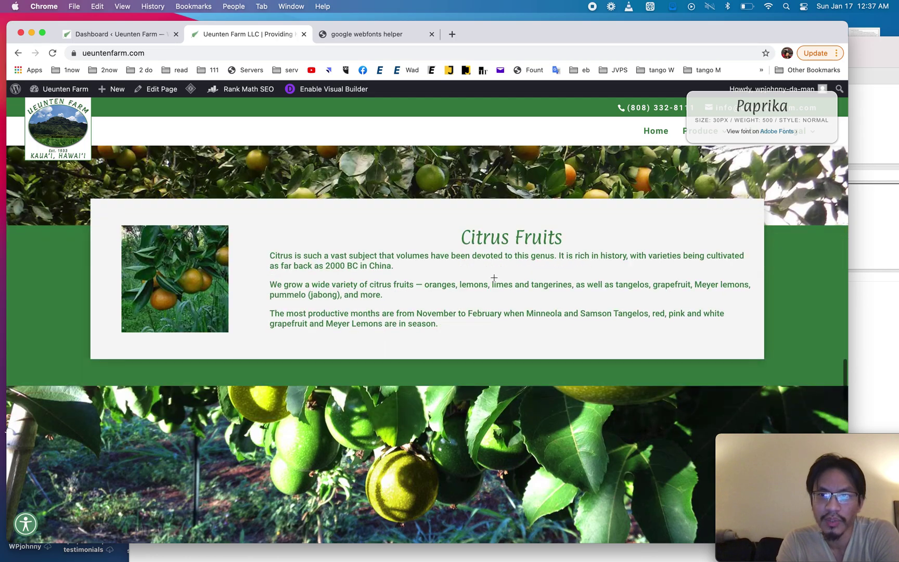
scroll(494, 277, down, 2)
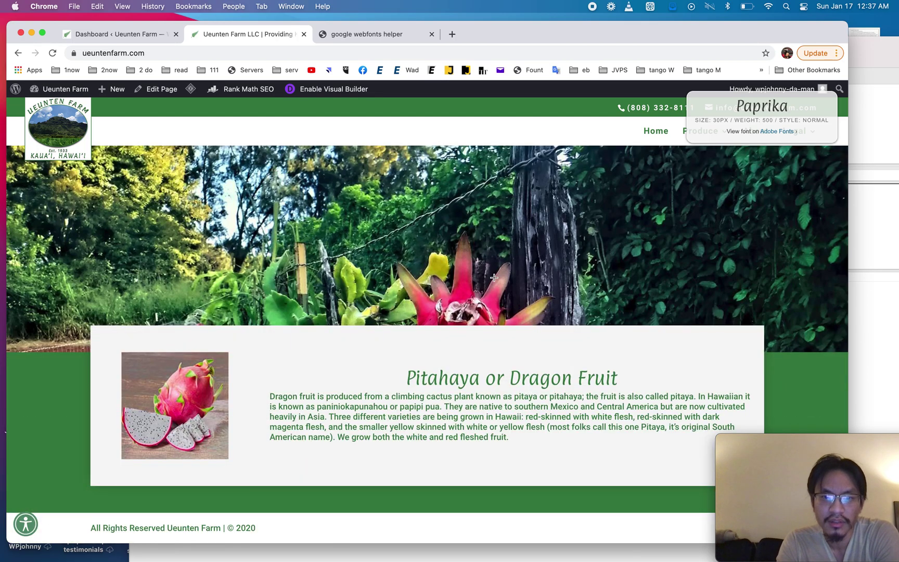
click(201, 528)
scroll(456, 240, up, 20)
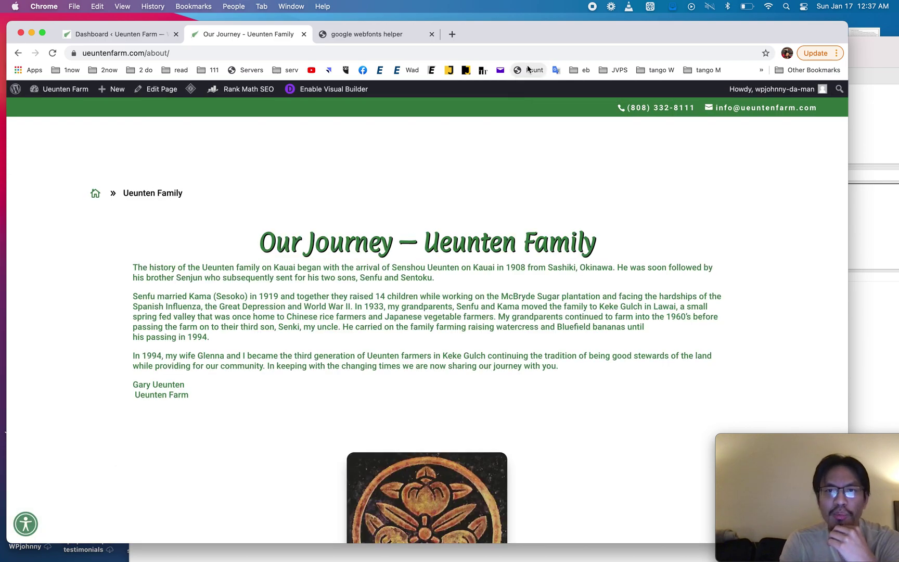
Step: With Fount, check the Our Journey title, breadcrumb, timeline heading, photo caption and history paragraph fonts
click(531, 71)
click(310, 240)
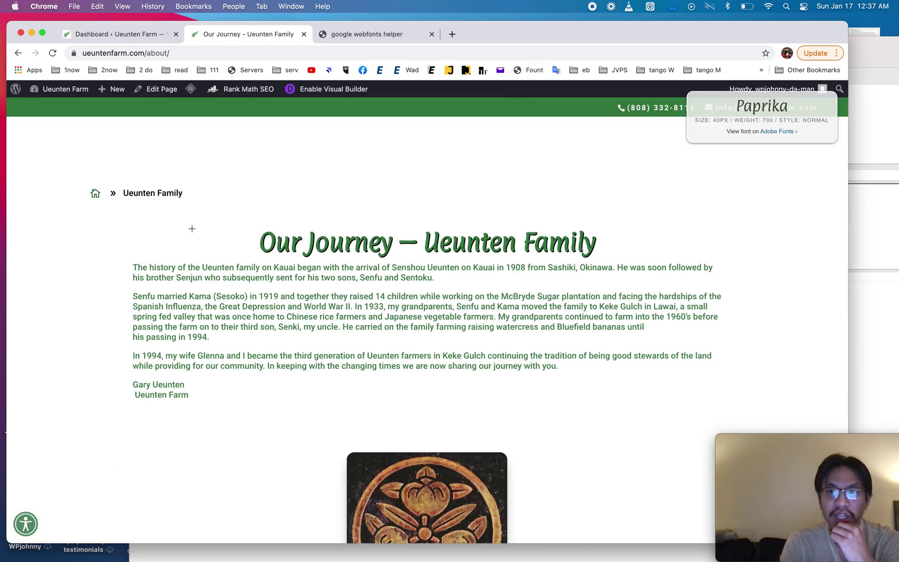
click(168, 191)
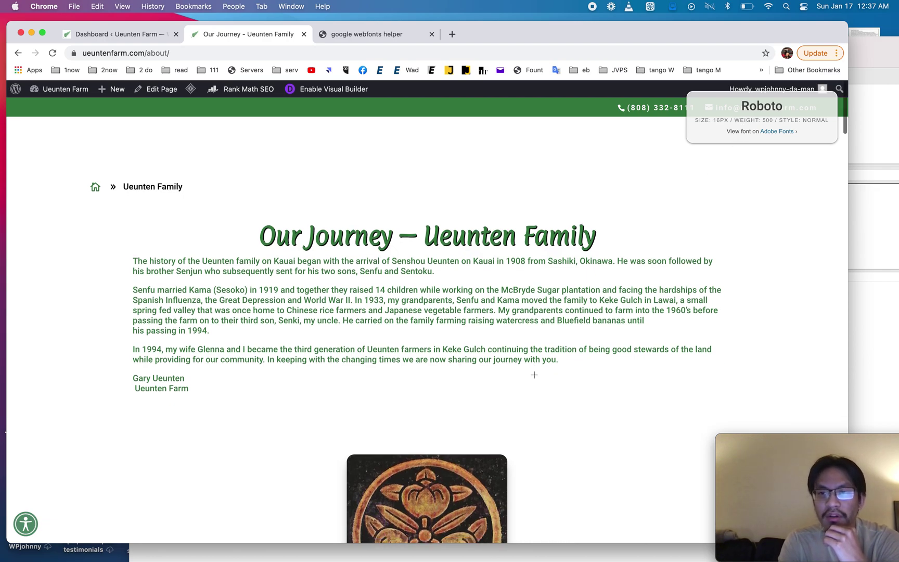
scroll(534, 376, down, 10)
click(486, 276)
click(516, 469)
scroll(517, 468, down, 2)
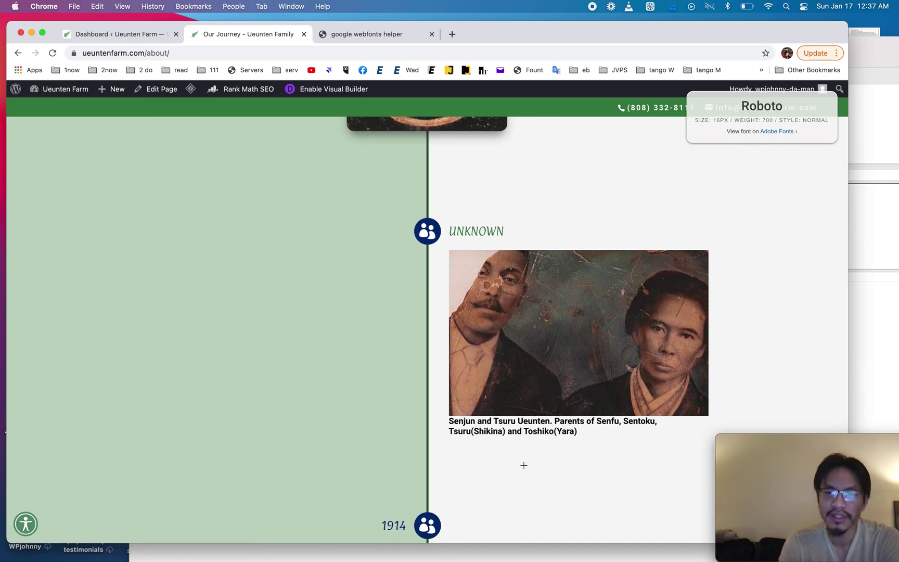
scroll(490, 416, down, 5)
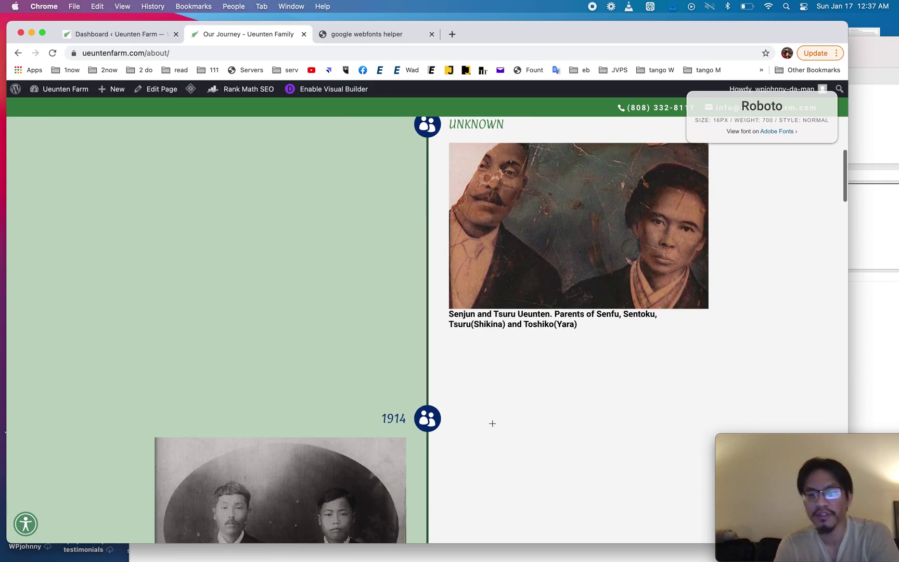
scroll(462, 302, down, 15)
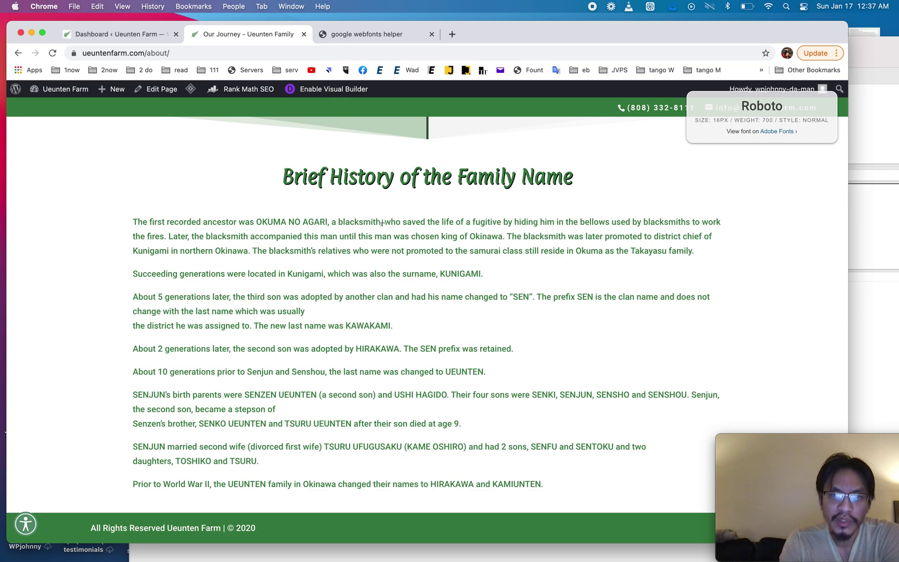
click(381, 223)
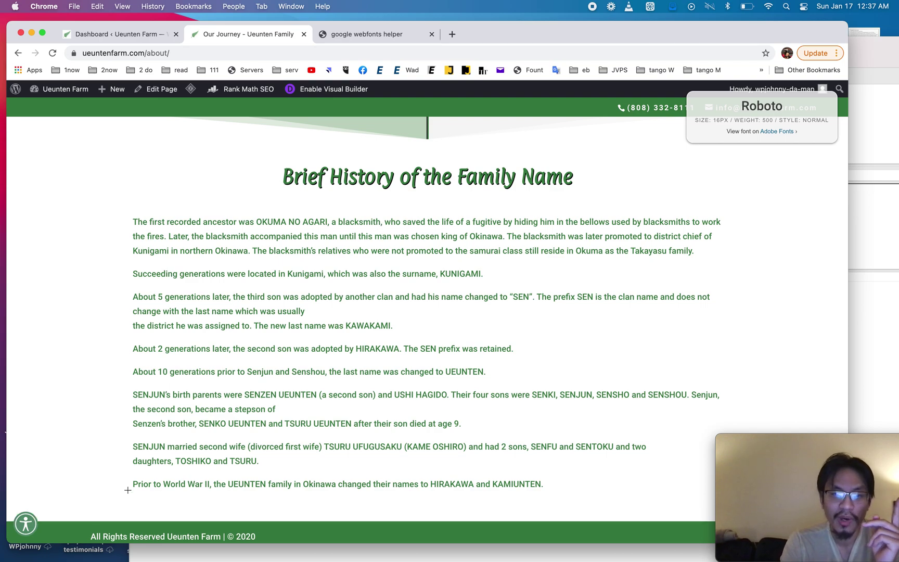
Step: View the About page's source code
right_click(244, 252)
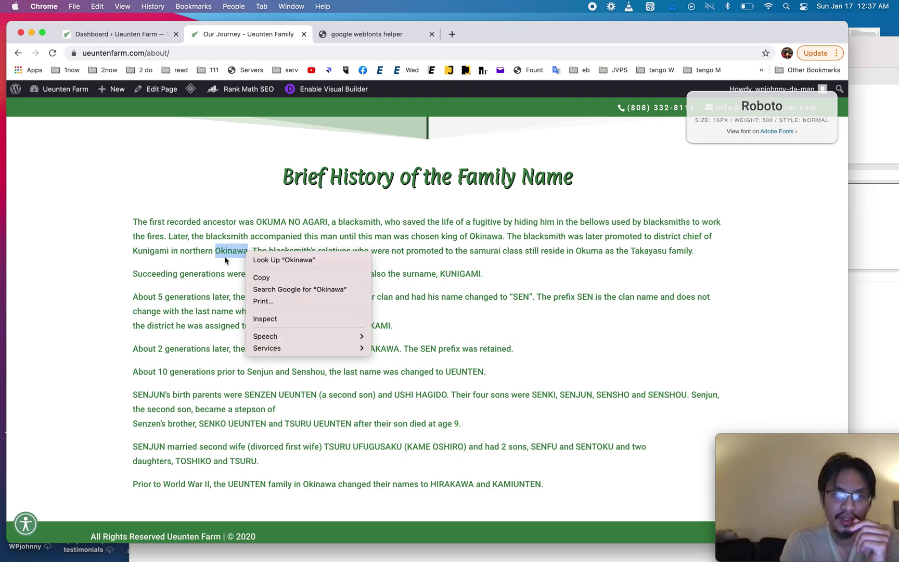
click(224, 256)
right_click(219, 183)
click(253, 287)
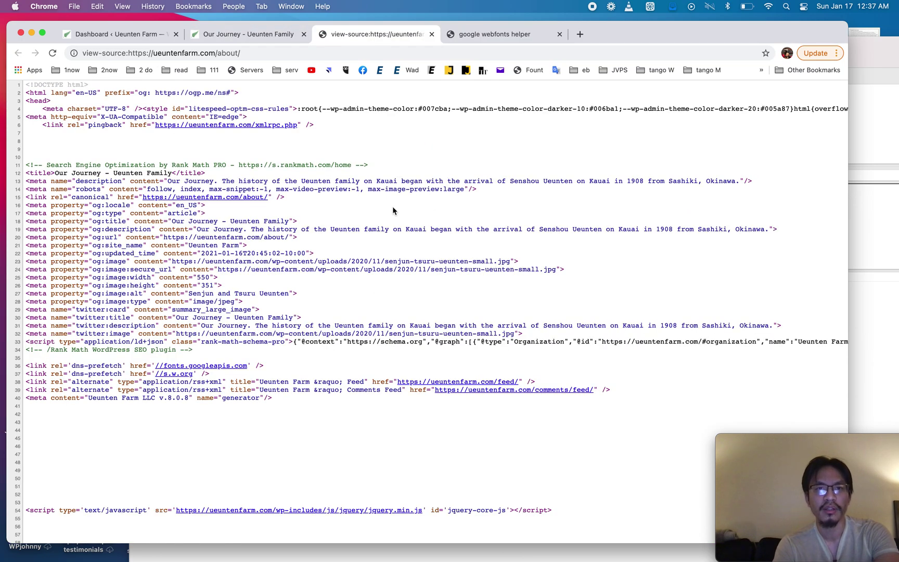
Step: Find 'lato' in the source and copy the ncf_sidebar selector from its rule
key(super+f)
text(lato)
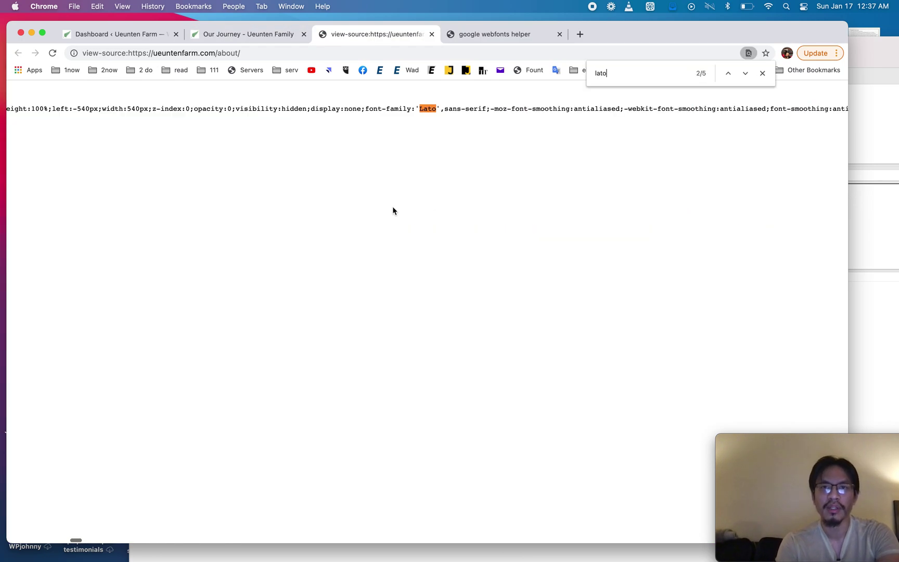
scroll(486, 109, left, 2)
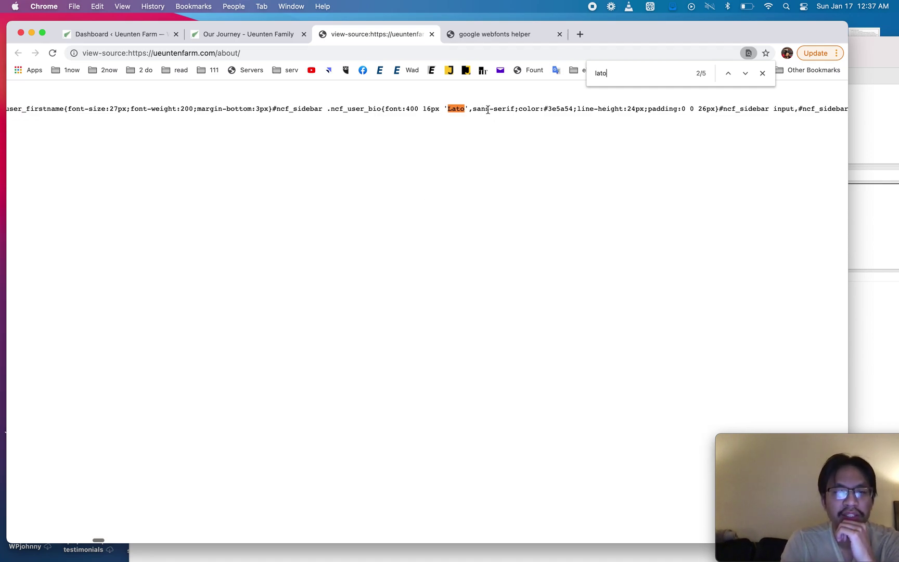
scroll(484, 110, left, 2)
drag(306, 108, 353, 108)
key(super+c)
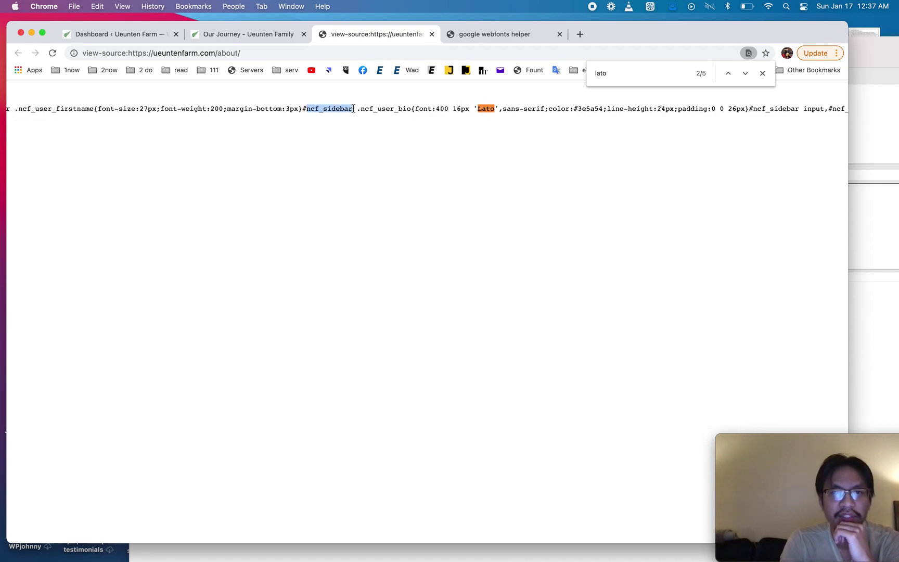
key(Escape)
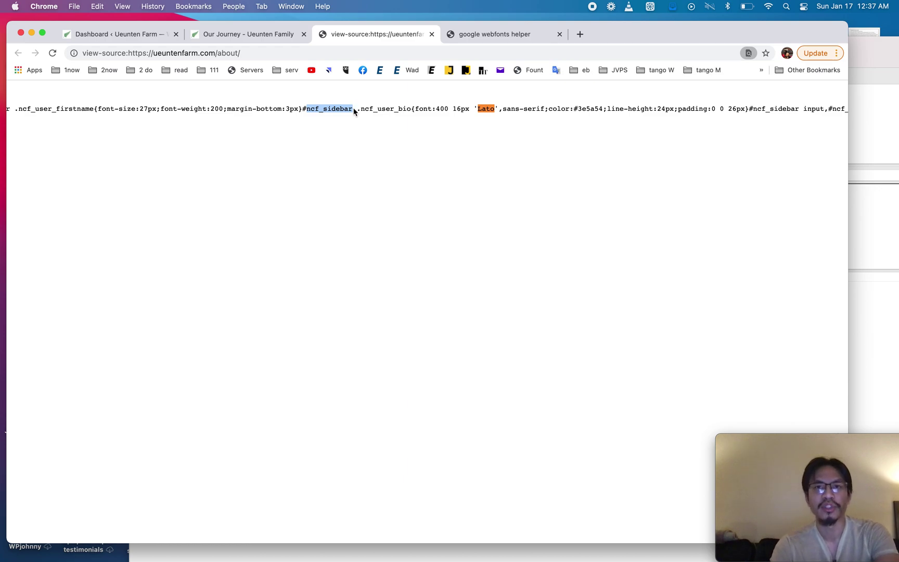
Step: Search 'ncf_sidebar wordpress' in a new tab, then close the results tab
key(super+t)
key(super+v)
text(word)
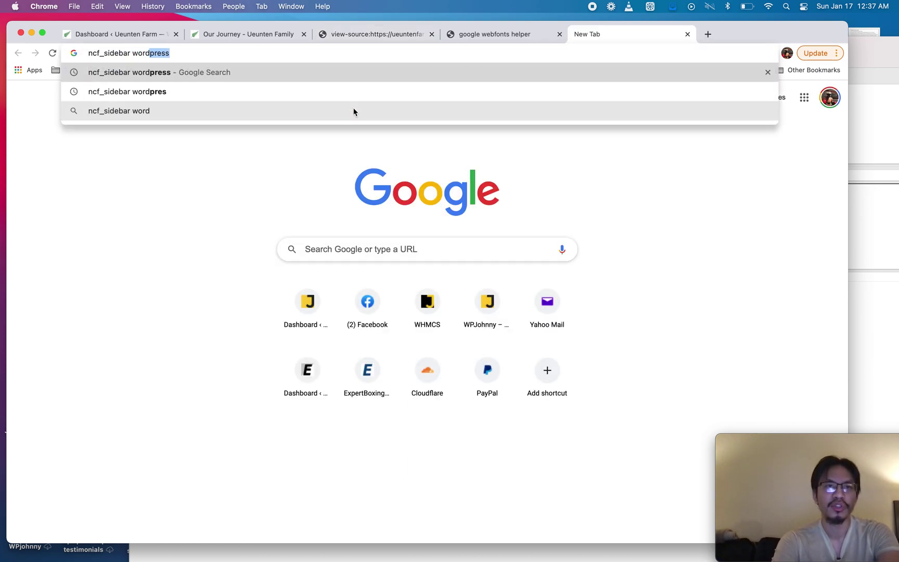
key(Return)
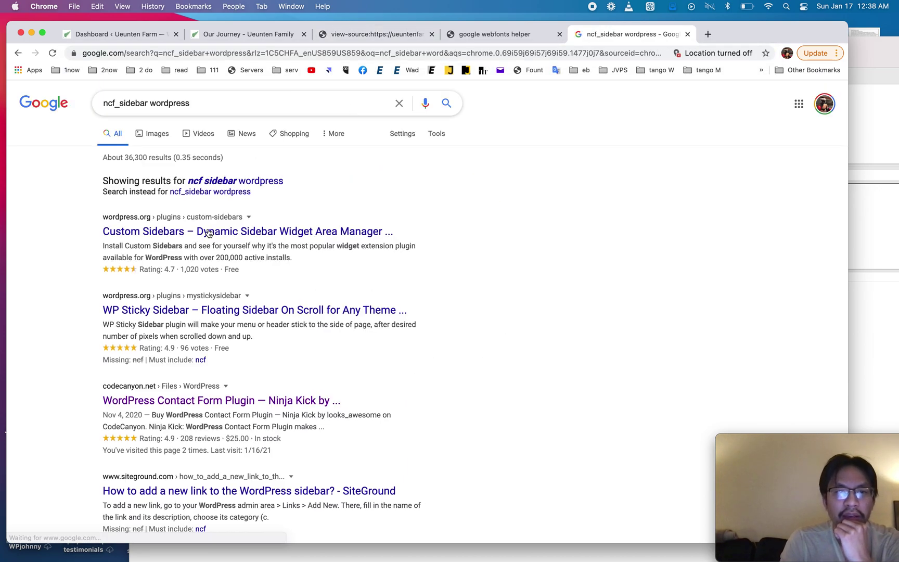
scroll(372, 307, down, 1)
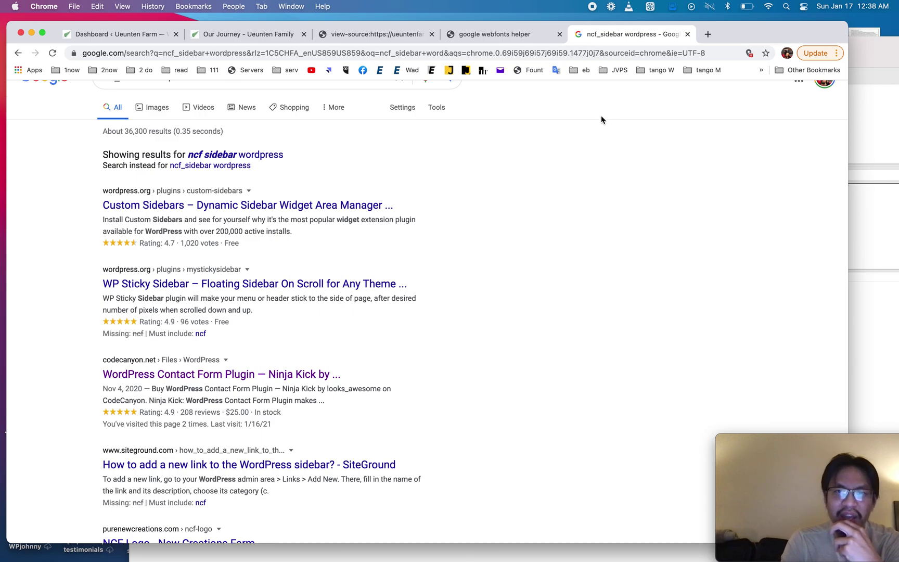
click(688, 34)
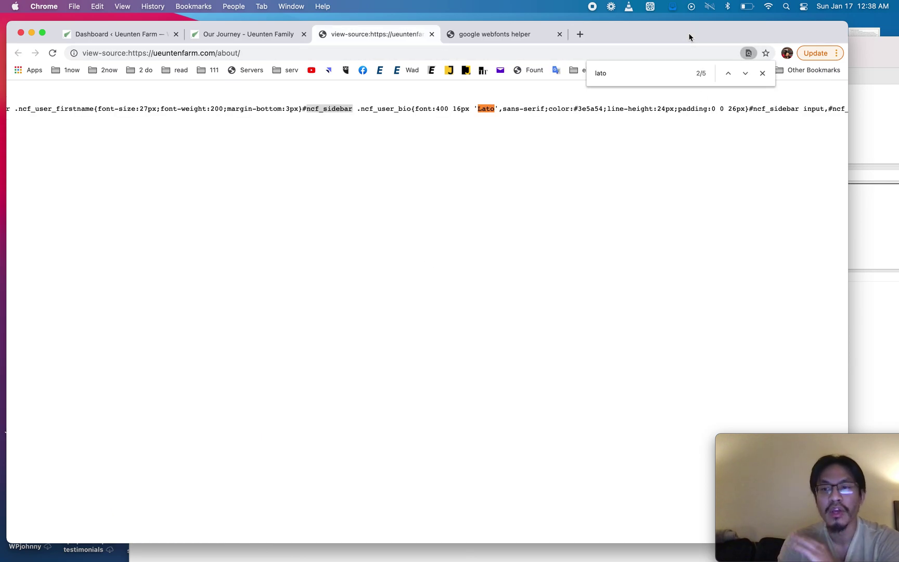
Step: Close the page source tab and return to the top of the Our Journey page
click(431, 34)
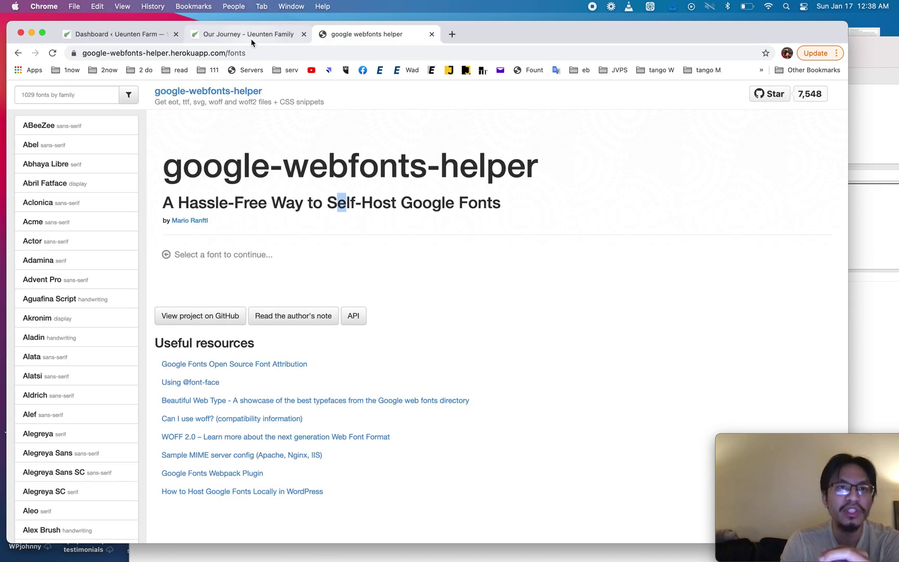
click(250, 38)
scroll(361, 388, up, 20)
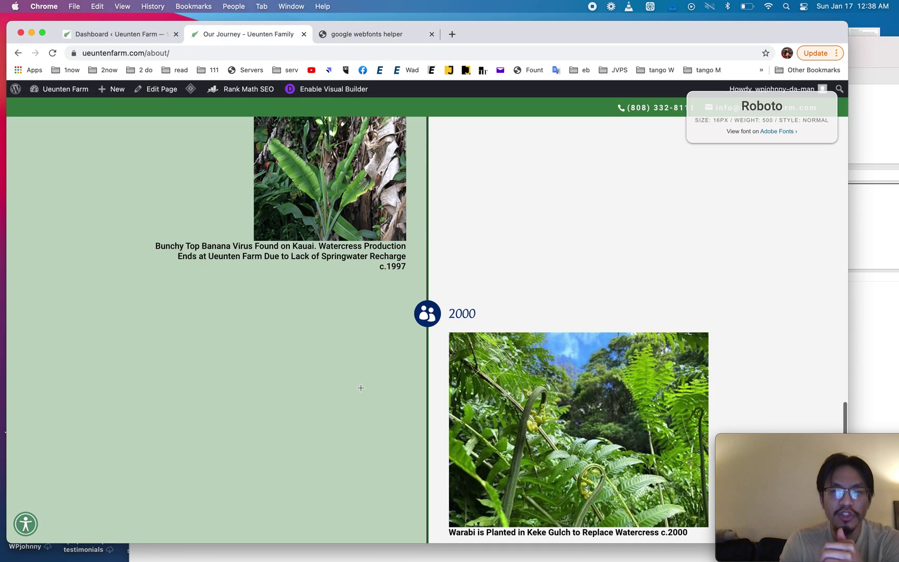
scroll(360, 388, up, 5)
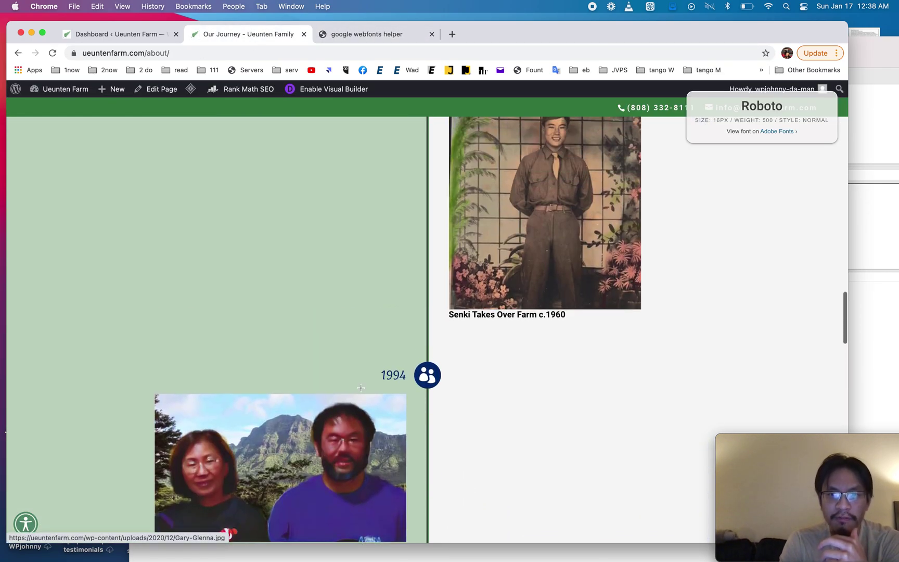
Step: Inspect the 1960 timeline caption's paragraph element in DevTools
right_click(469, 319)
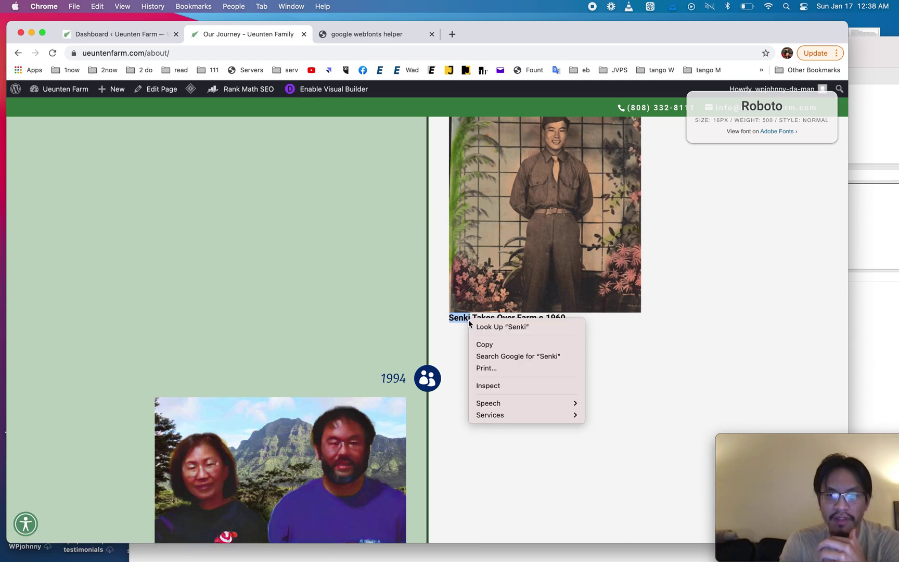
click(489, 385)
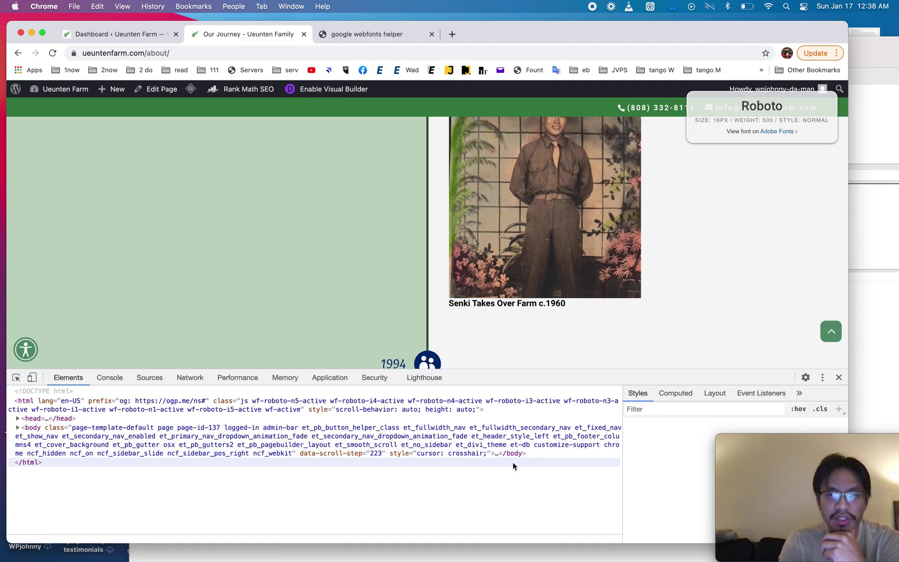
right_click(493, 311)
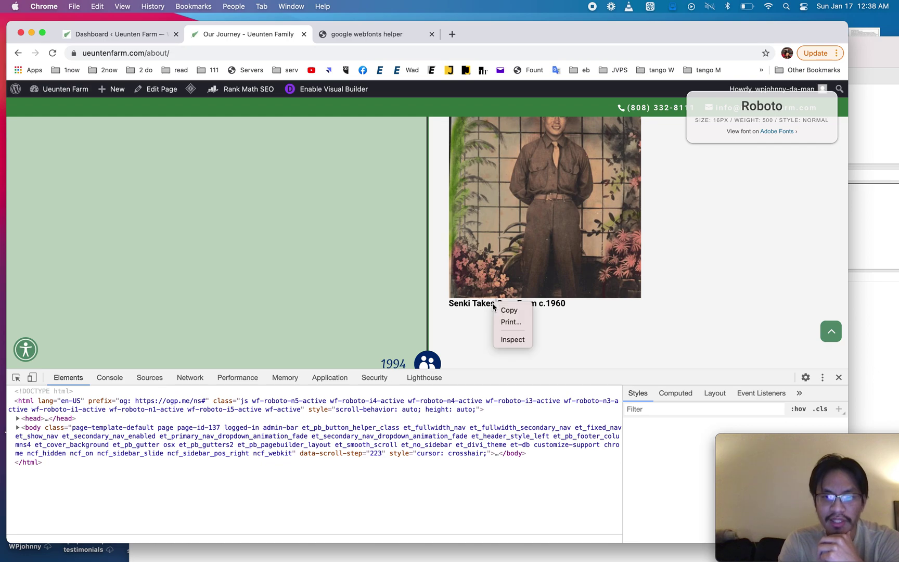
click(510, 338)
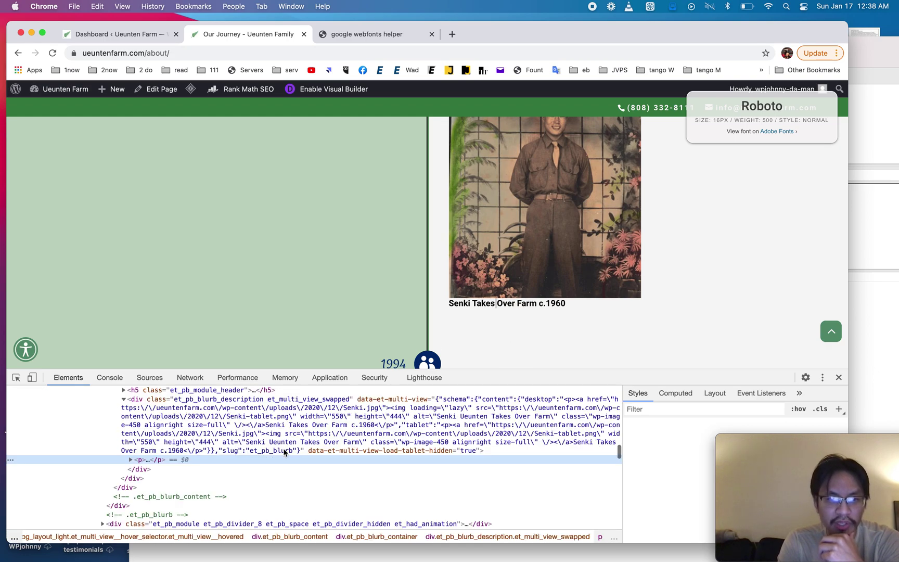
scroll(684, 429, down, 5)
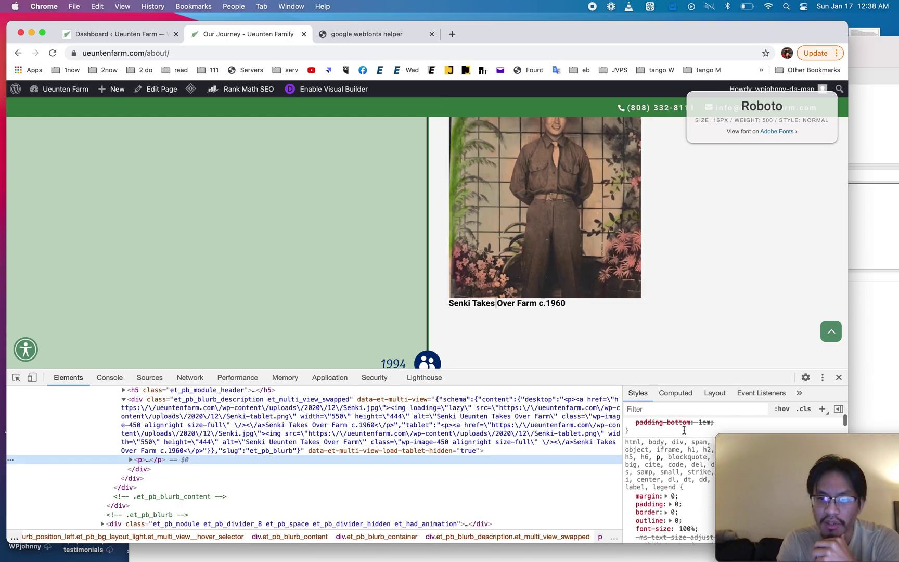
scroll(644, 445, up, 3)
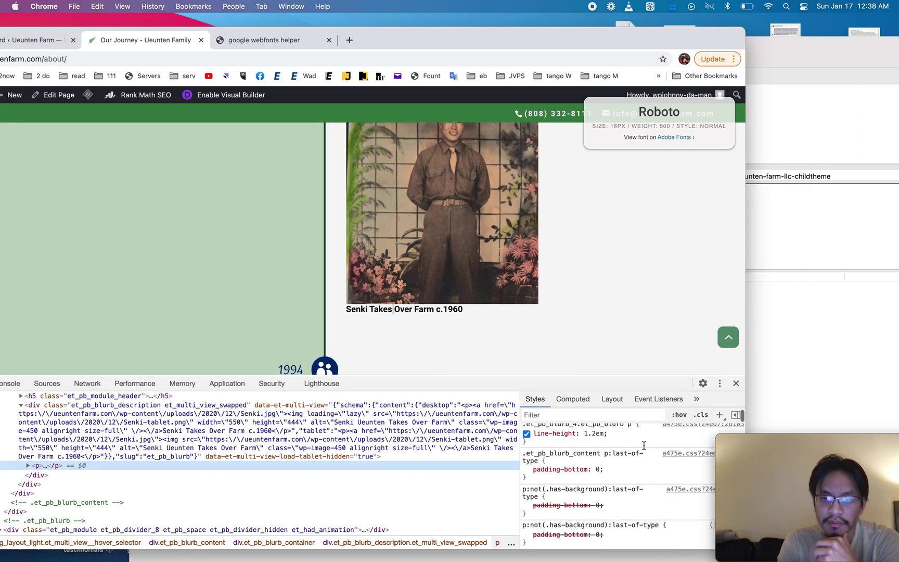
scroll(643, 446, down, 3)
scroll(629, 432, up, 4)
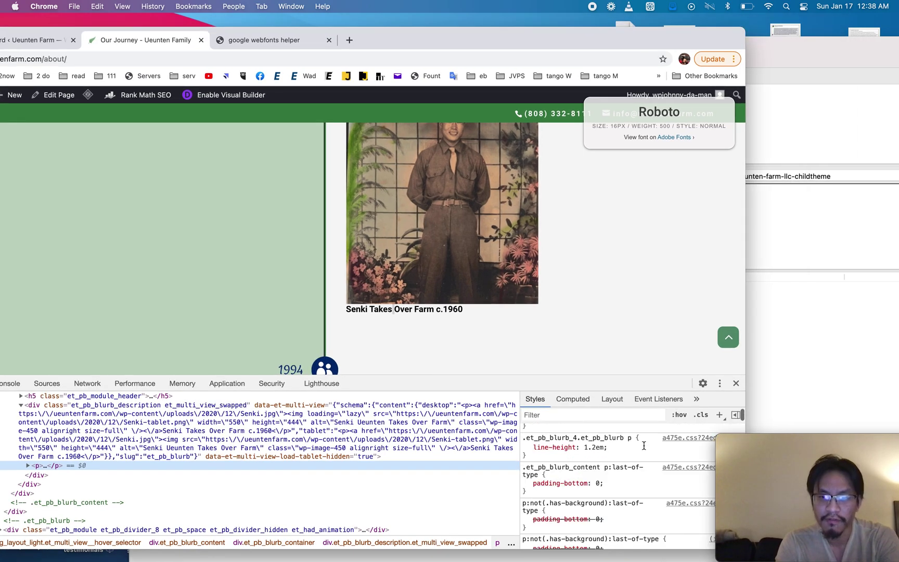
Step: Filter styles by 'family' to confirm Roboto, then close DevTools
click(623, 415)
text(family)
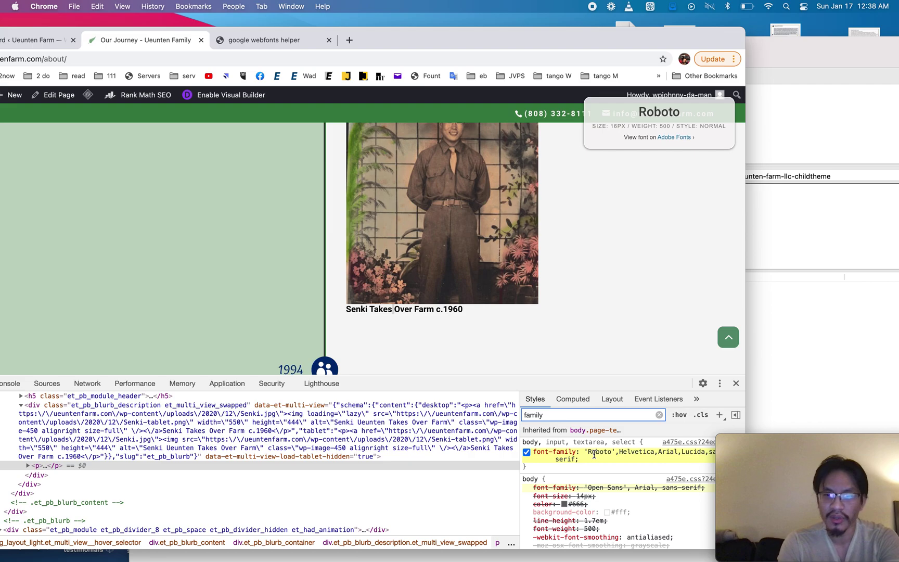
click(736, 383)
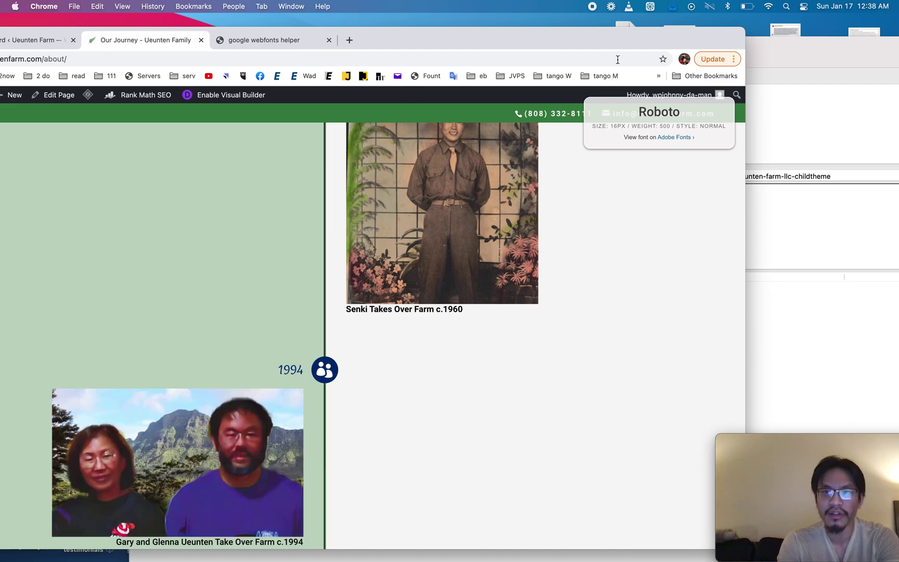
drag(605, 40, 719, 41)
Step: In google-webfonts-helper, search 'pa' and open the Paprika font page
click(371, 42)
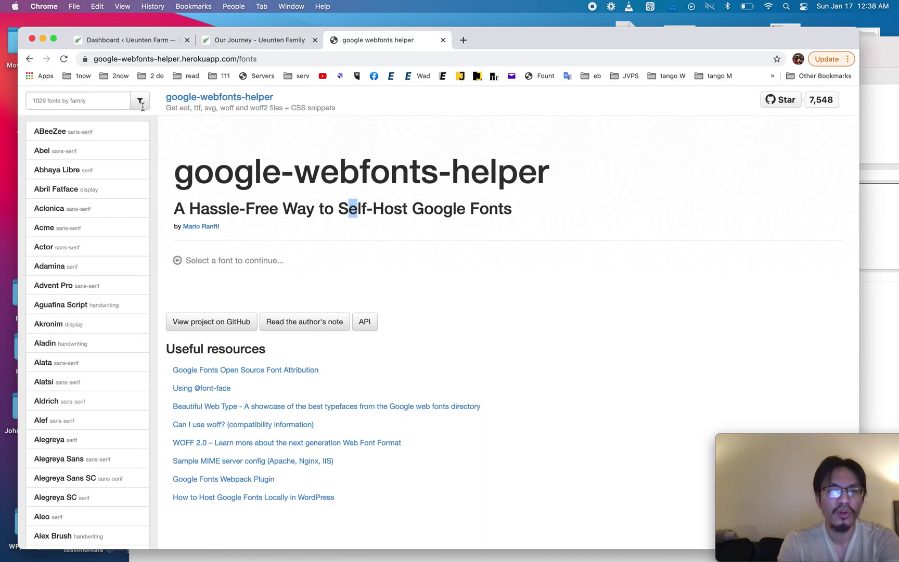
click(101, 101)
text(paprika)
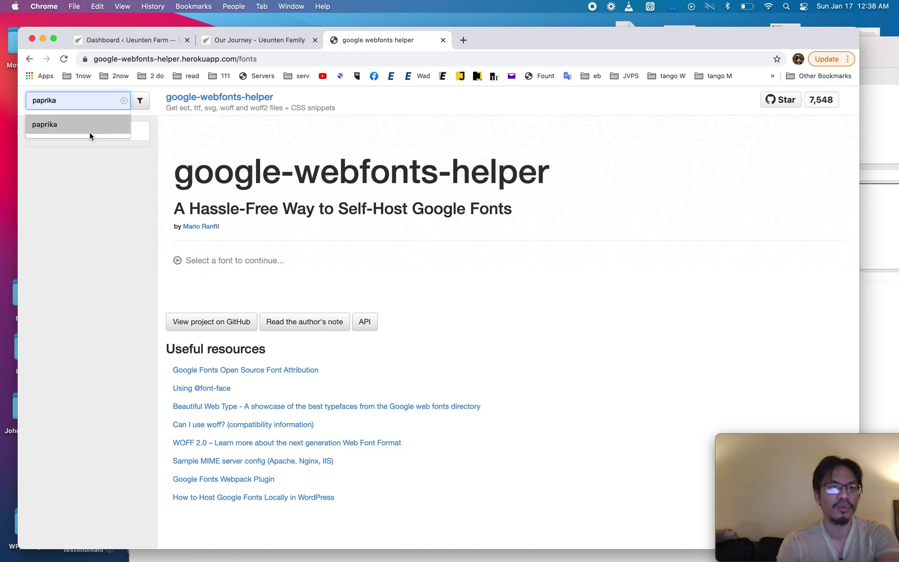
click(90, 131)
click(56, 134)
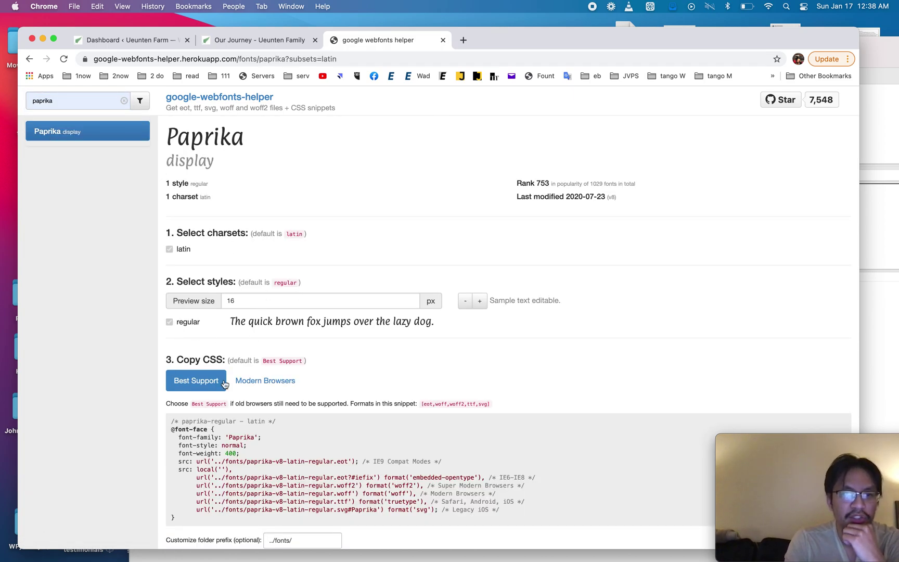
Step: Choose Modern Browsers so the CSS uses only woff and woff2
scroll(362, 385, down, 4)
click(279, 288)
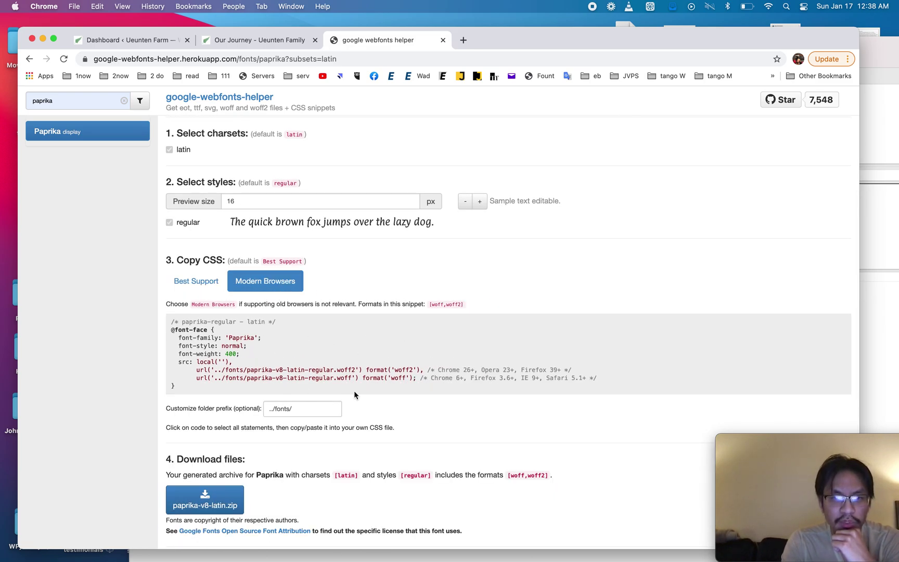
click(214, 293)
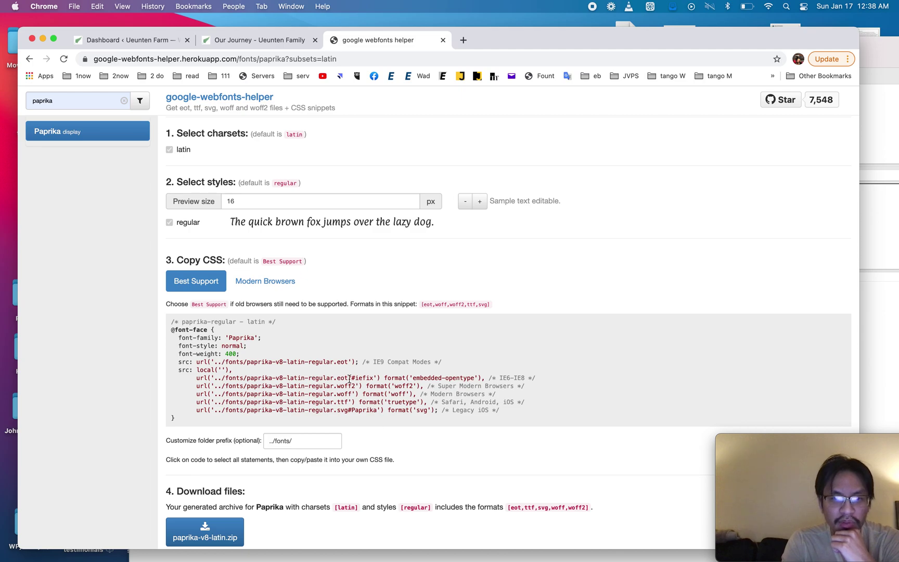
click(258, 290)
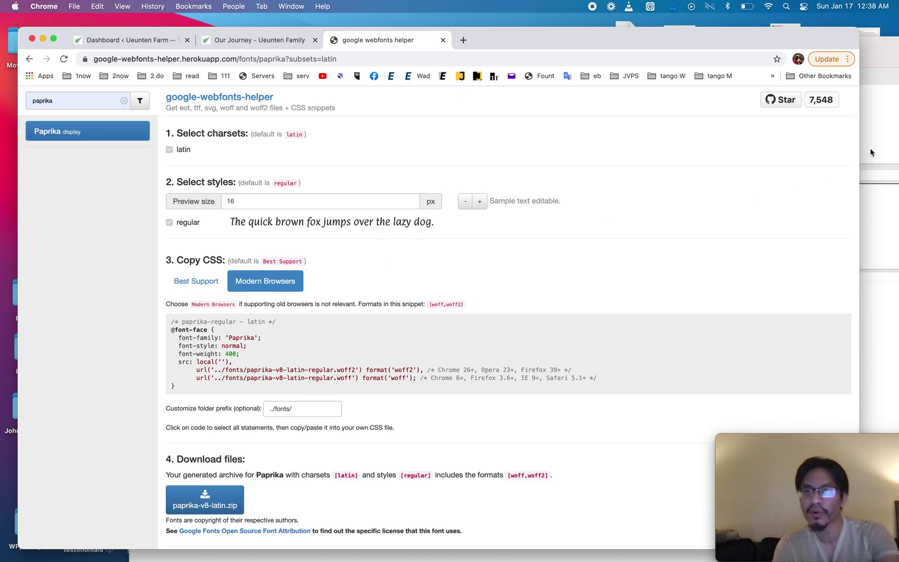
Step: Set the folder prefix to ../ueunten-farm-llc-childtheme/fonts/, download paprika-v8-latin.zip, and select the CSS
click(875, 58)
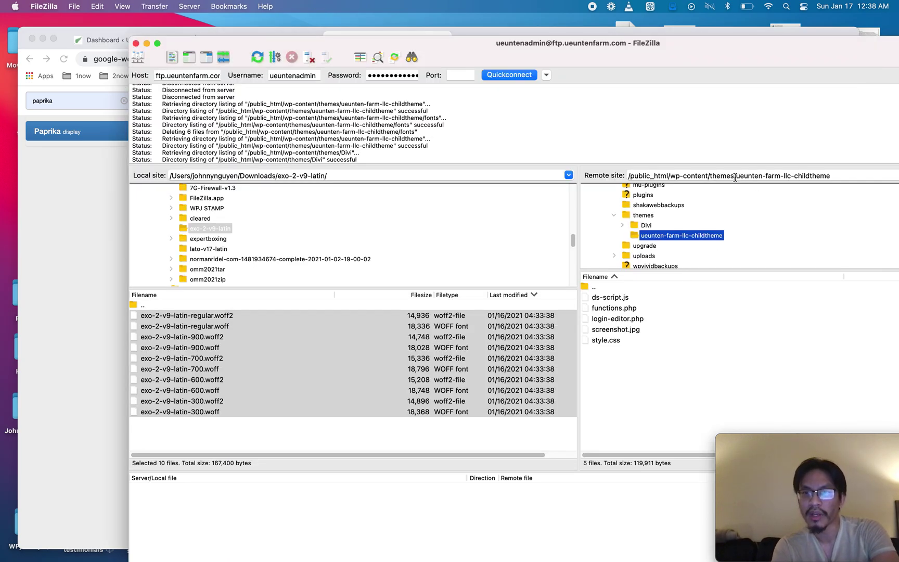
drag(734, 176, 859, 167)
key(super+c)
click(101, 319)
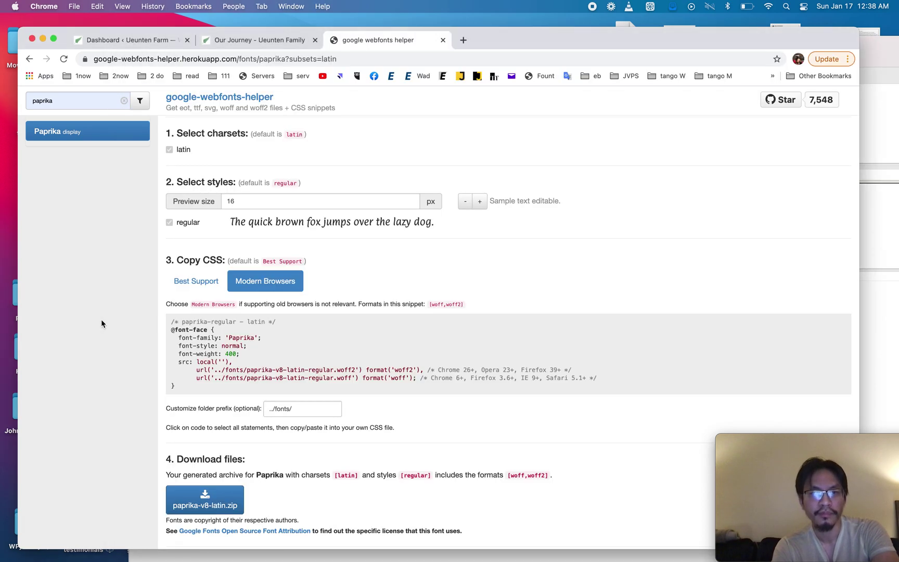
click(276, 406)
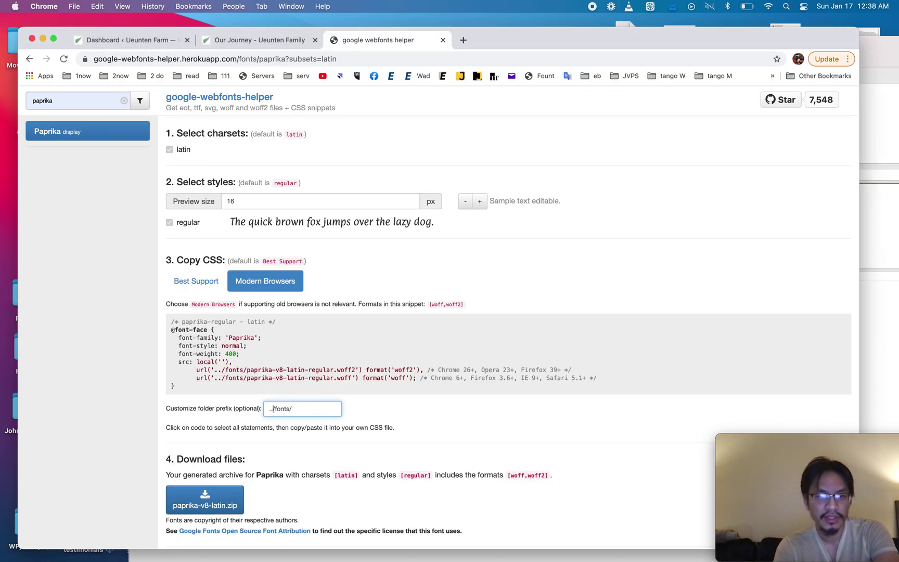
key(super+v)
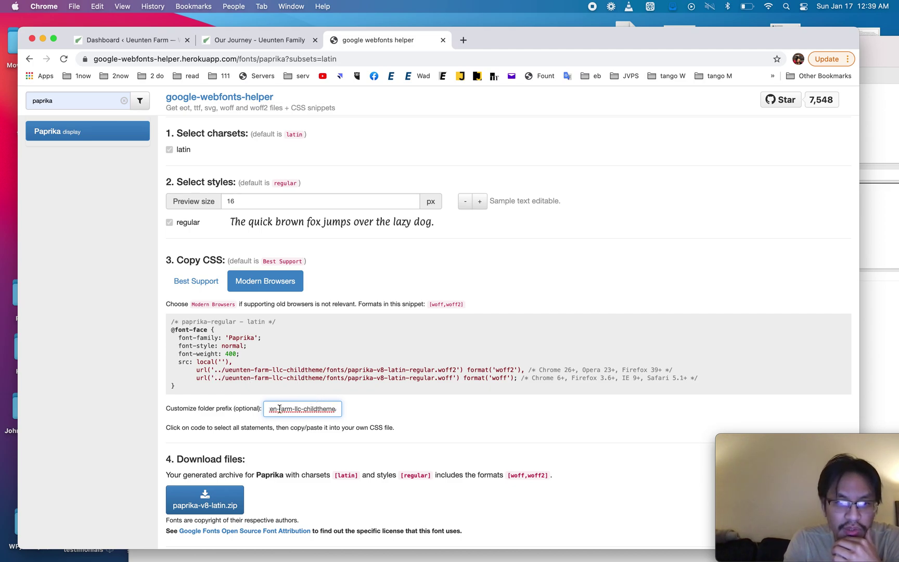
drag(280, 409, 398, 411)
drag(338, 409, 268, 409)
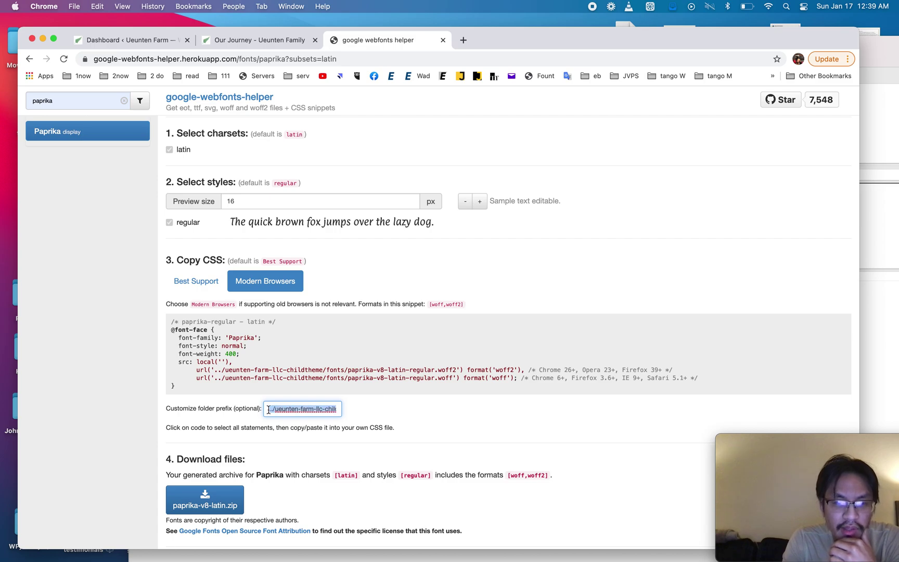
click(200, 509)
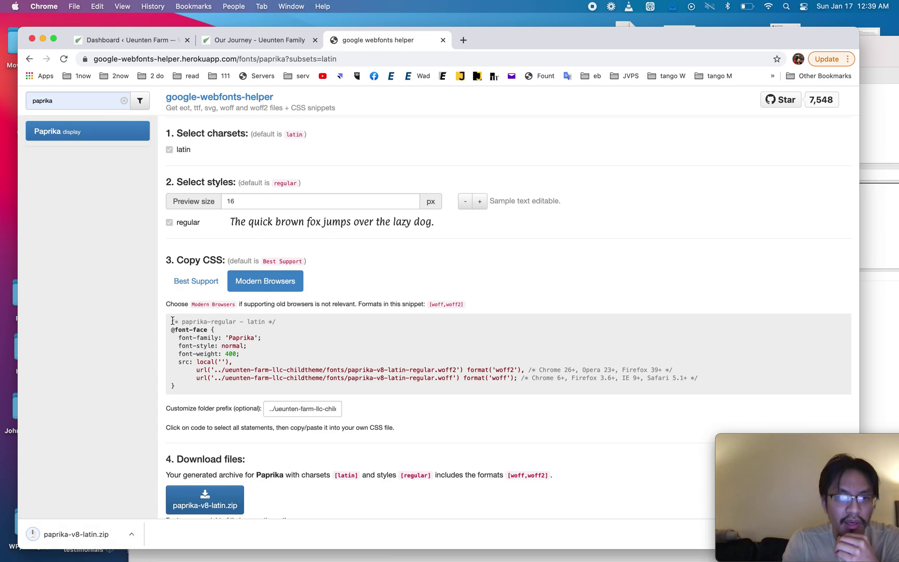
drag(173, 320, 198, 384)
key(super+c)
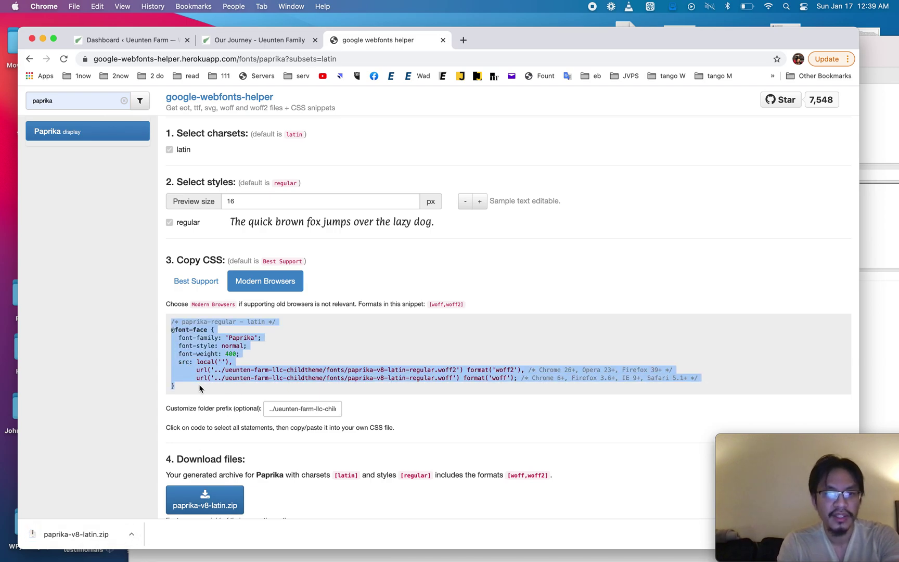
click(152, 38)
mouse_move(128, 300)
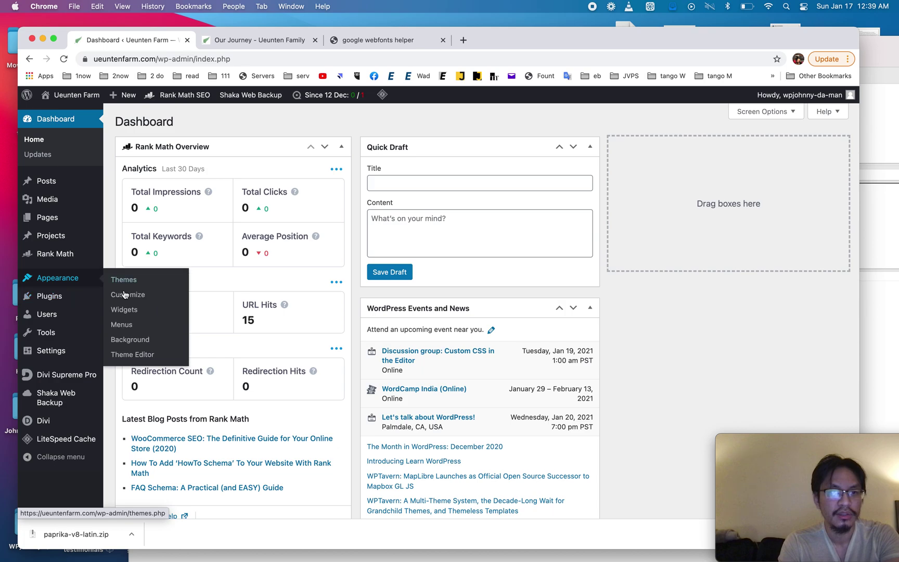
click(132, 353)
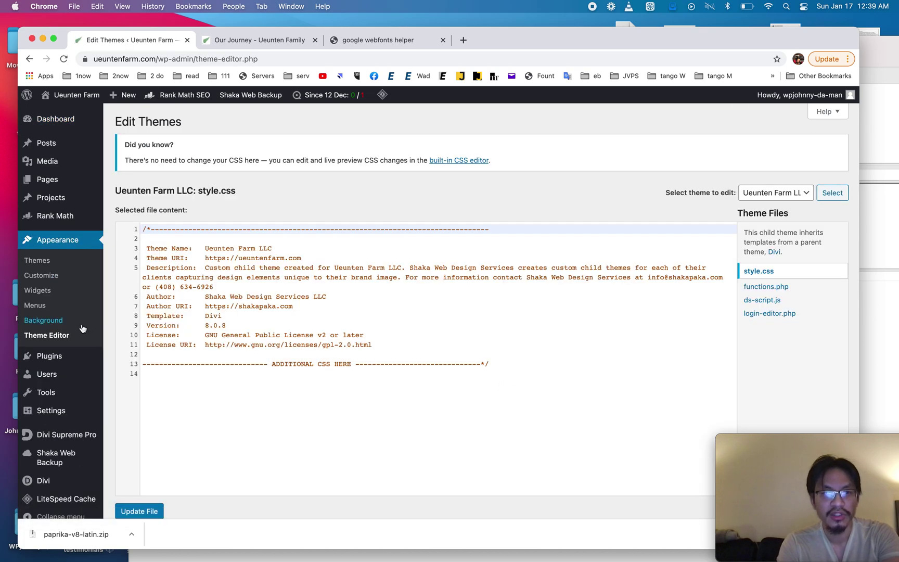
click(307, 416)
key(Return)
key(super+v)
scroll(212, 457, down, 1)
click(146, 478)
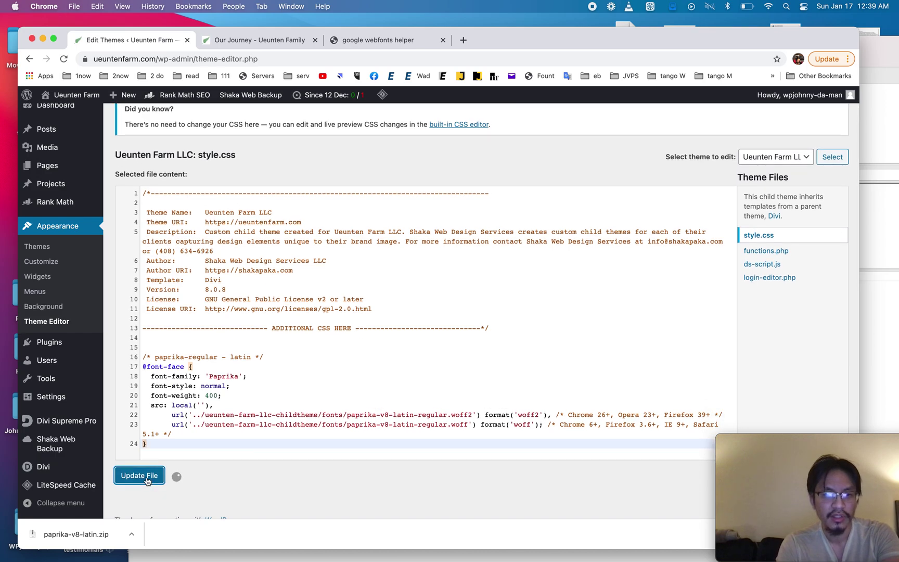
click(392, 41)
Step: Replace the search with 'robot', open Roboto, and scroll down to its style options
double_click(80, 109)
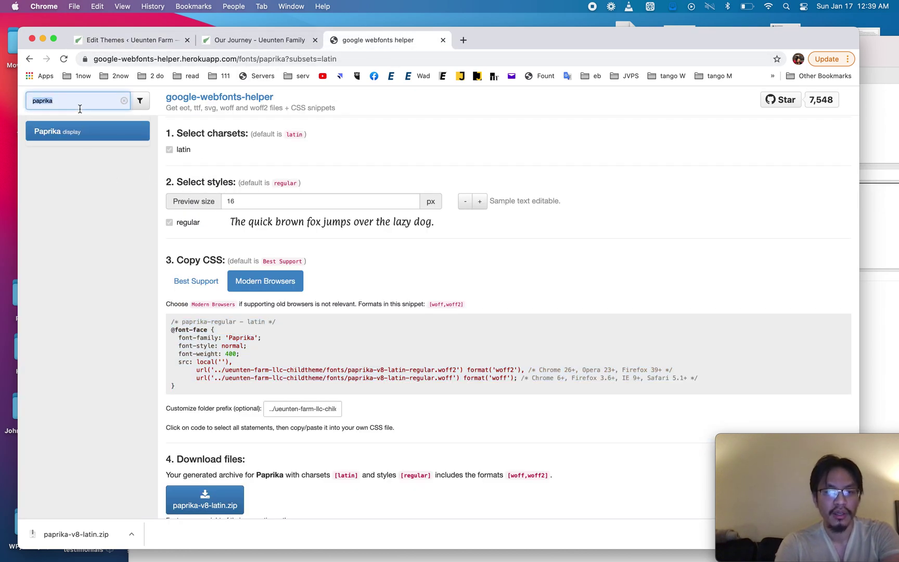
text(robot)
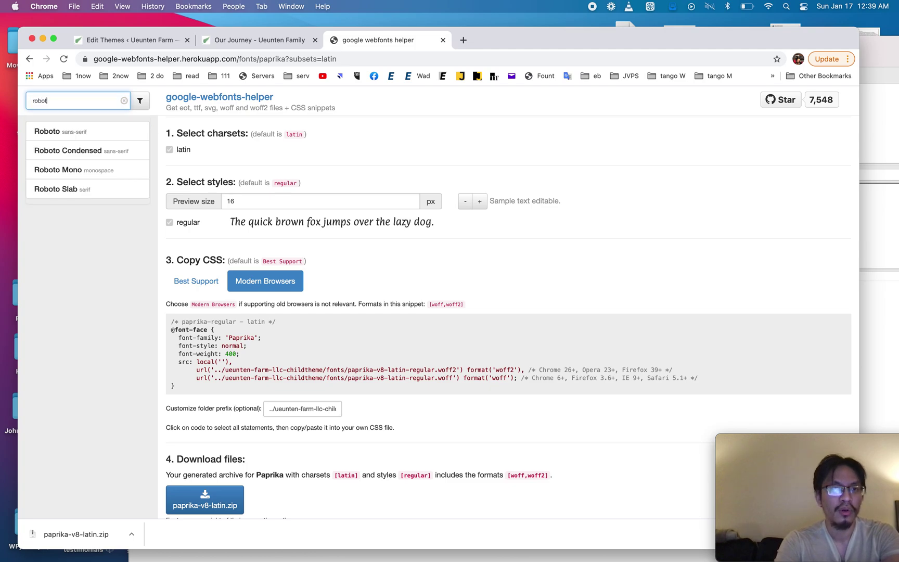
click(54, 132)
scroll(292, 333, down, 3)
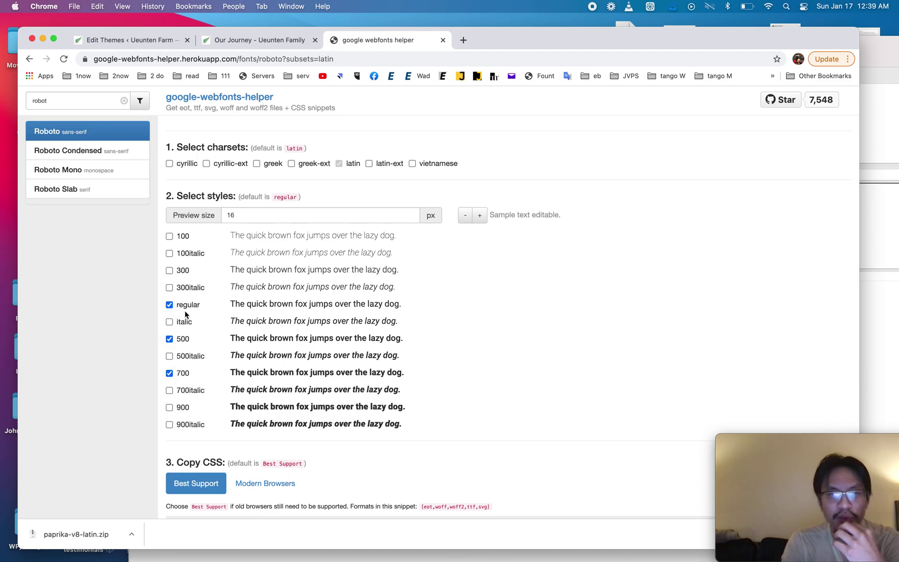
scroll(206, 390, down, 2)
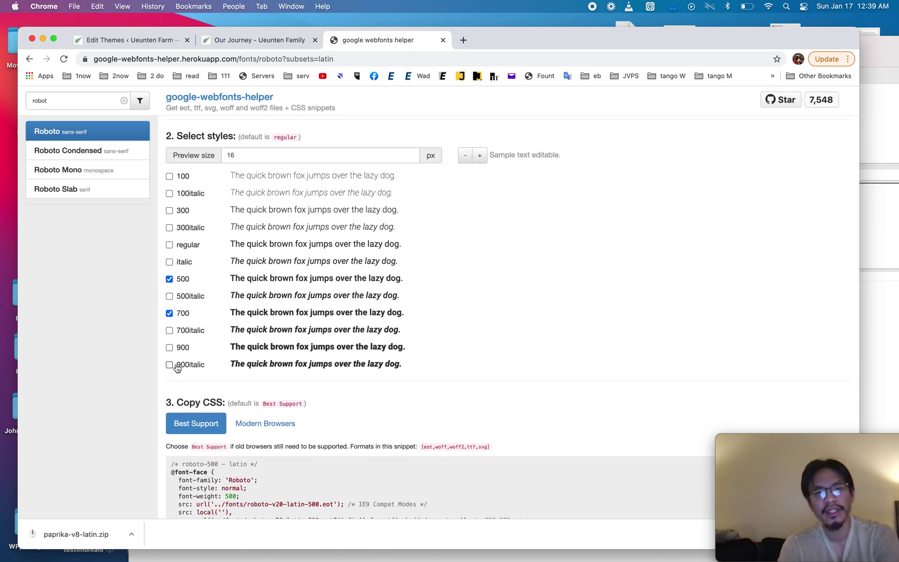
scroll(183, 370, down, 3)
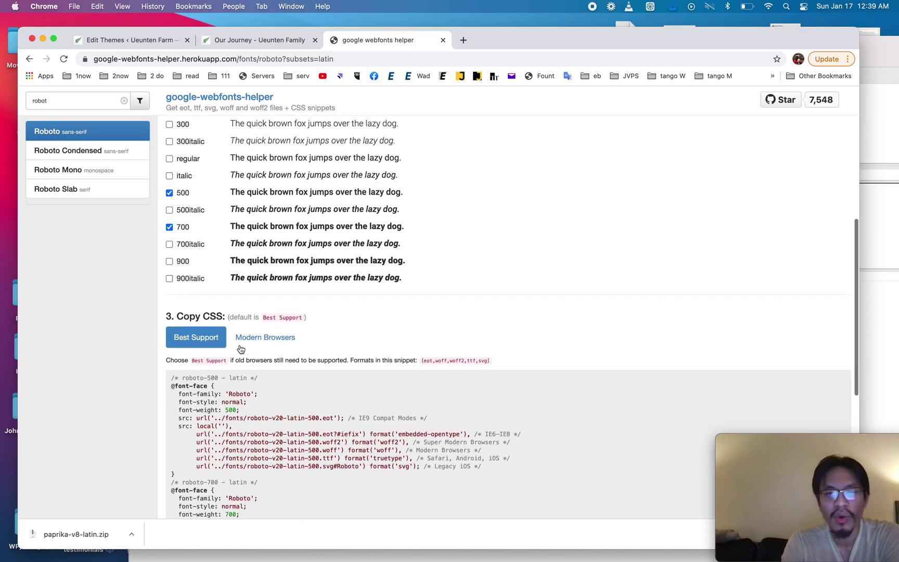
Step: Download Roboto for modern browsers with the child theme folder plus '/' as the CSS path prefix
click(273, 344)
click(879, 204)
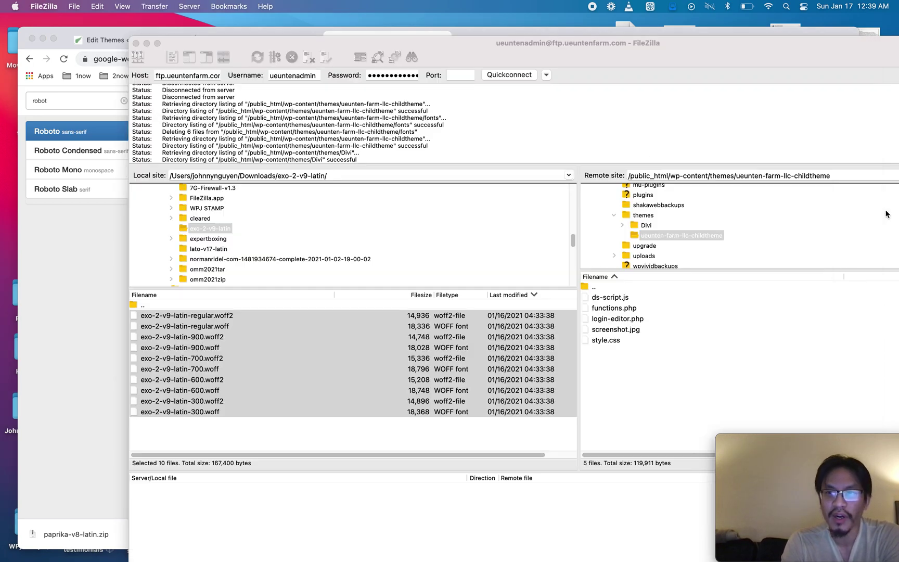
drag(735, 179, 895, 188)
key(super+c)
click(122, 309)
scroll(245, 406, down, 7)
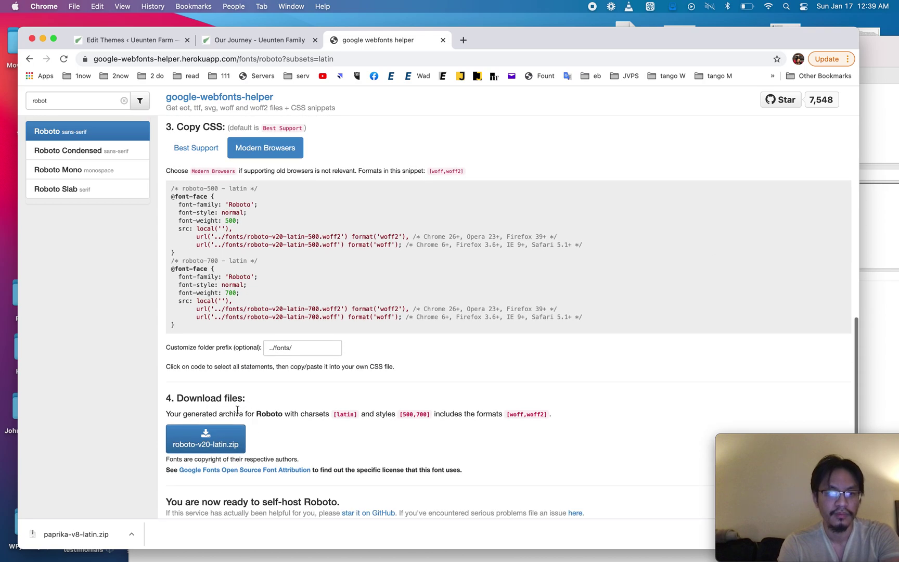
click(271, 349)
key(super+v)
text(/)
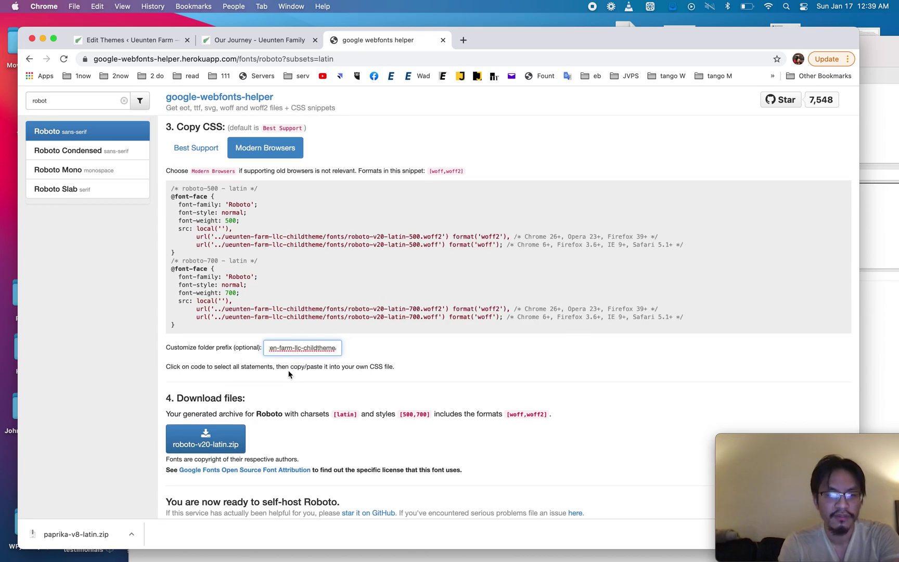
drag(298, 350, 418, 356)
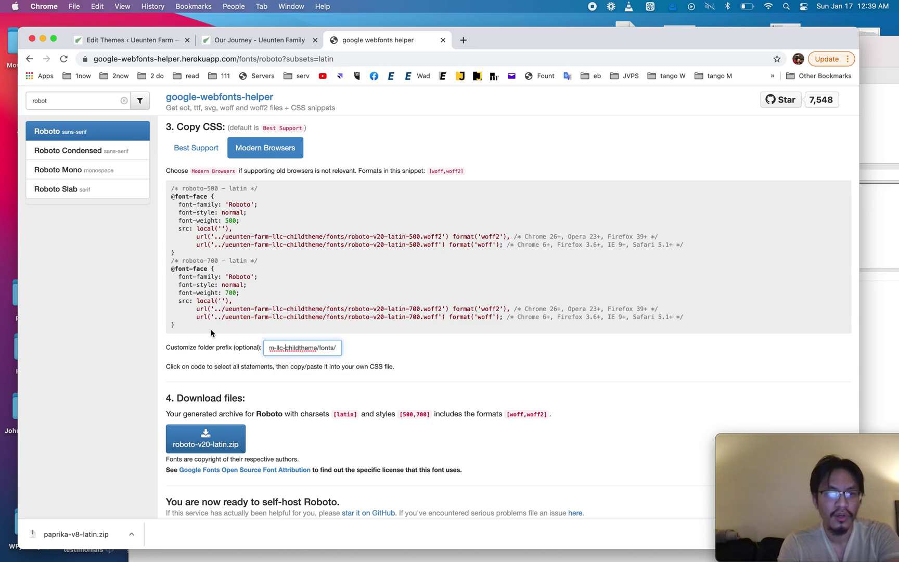
click(195, 435)
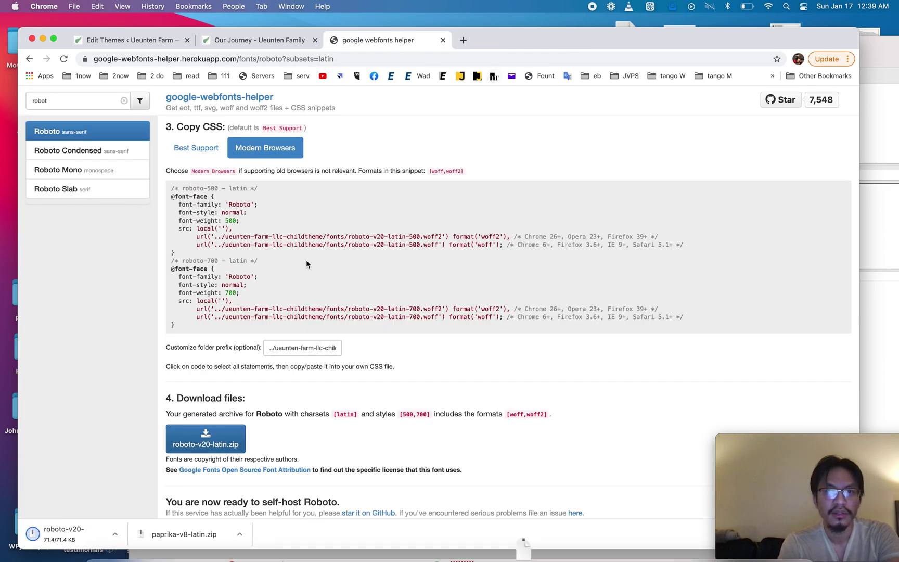
click(167, 185)
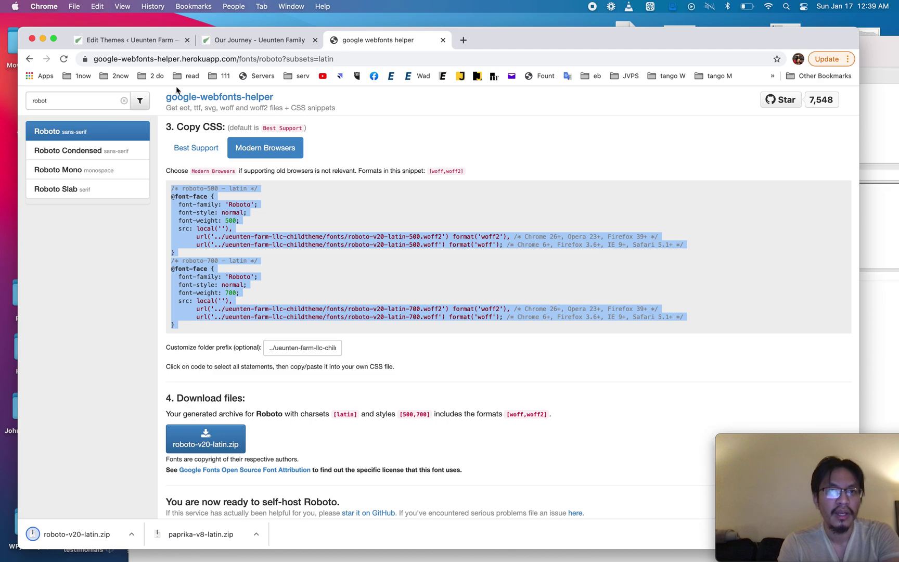
click(130, 40)
scroll(206, 426, down, 3)
click(184, 413)
key(super+v)
scroll(238, 320, up, 10)
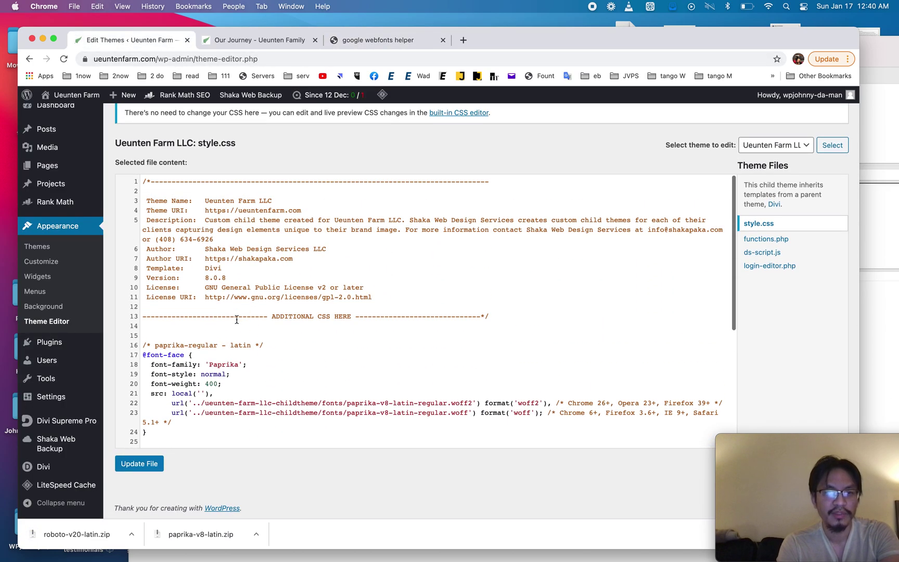
scroll(240, 344, down, 5)
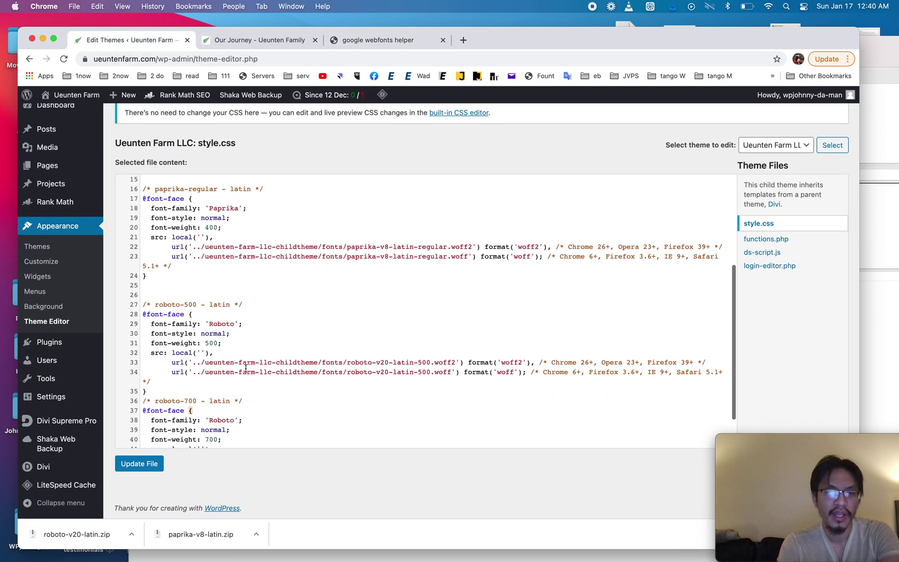
click(139, 464)
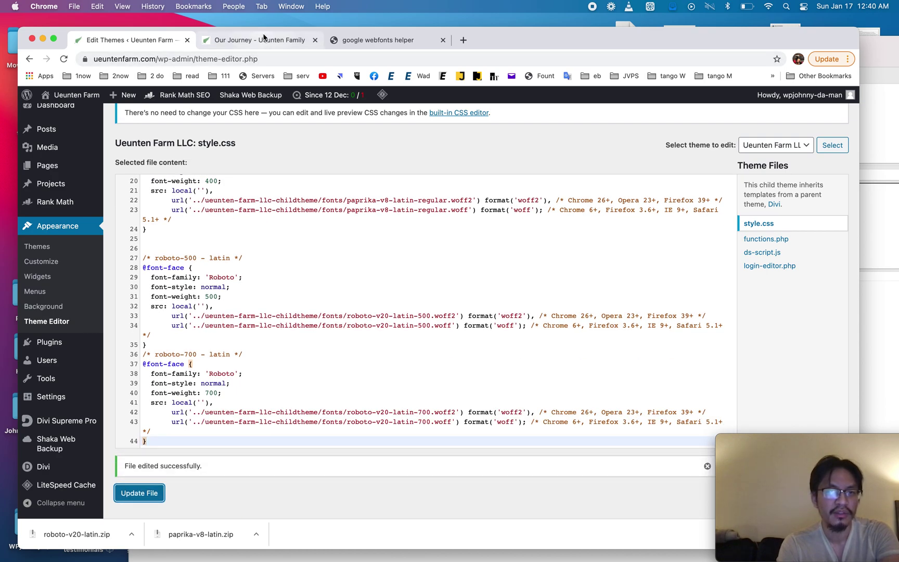
click(76, 534)
Step: Unpack the Paprika zip and begin creating a new folder on the server in FileZilla
click(201, 533)
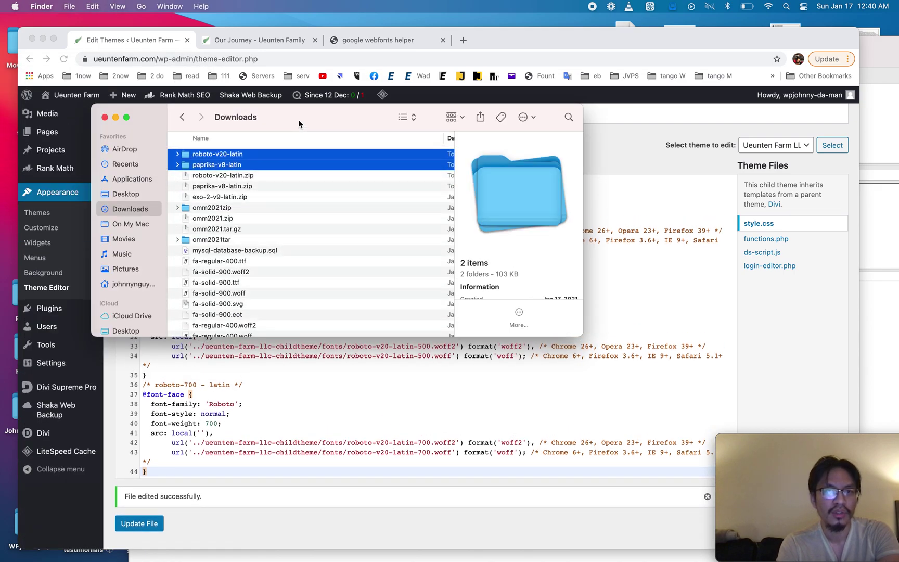
click(885, 121)
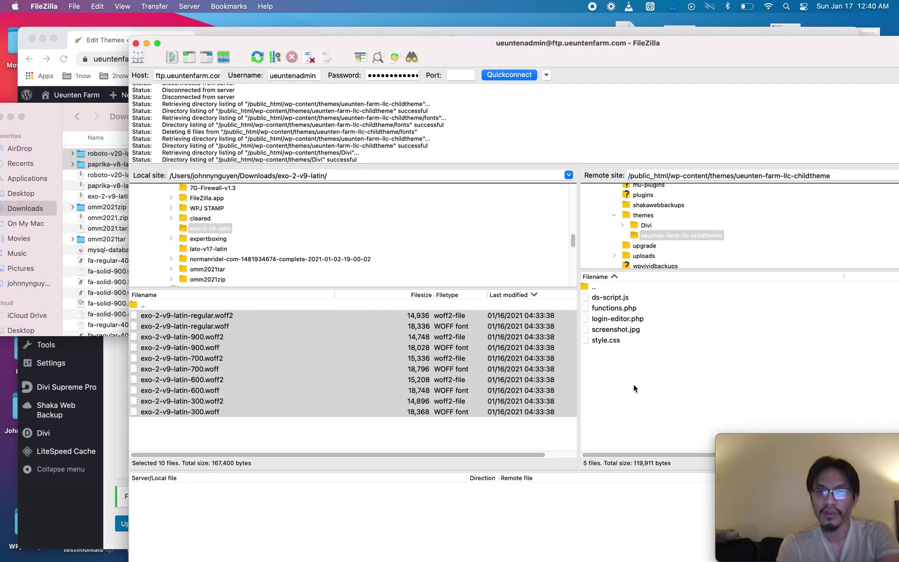
right_click(634, 386)
click(649, 432)
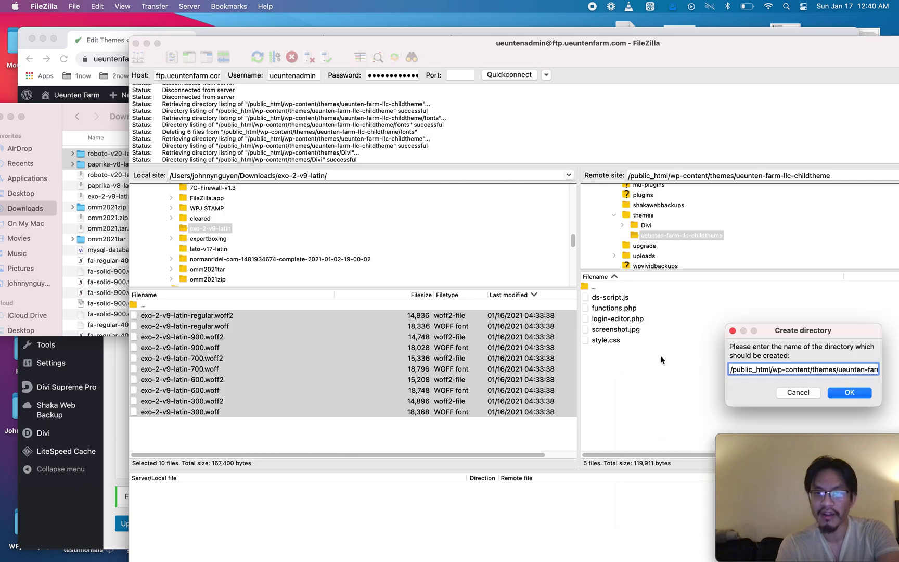
Step: Copy the folder prefix path from the webfonts helper page, then cancel the pre-filled new-folder dialog
click(123, 372)
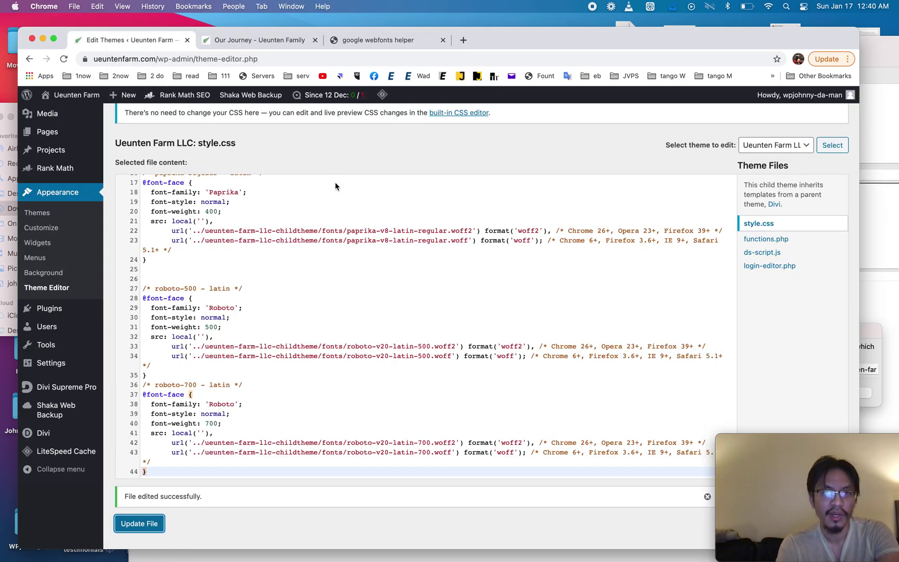
scroll(332, 204, down, 2)
scroll(317, 257, up, 5)
click(381, 42)
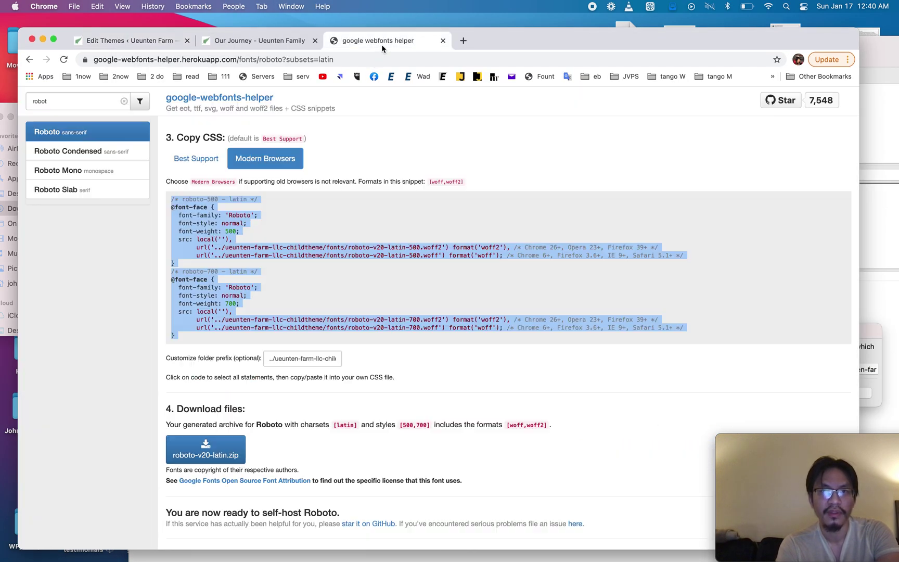
click(282, 358)
drag(299, 358, 332, 357)
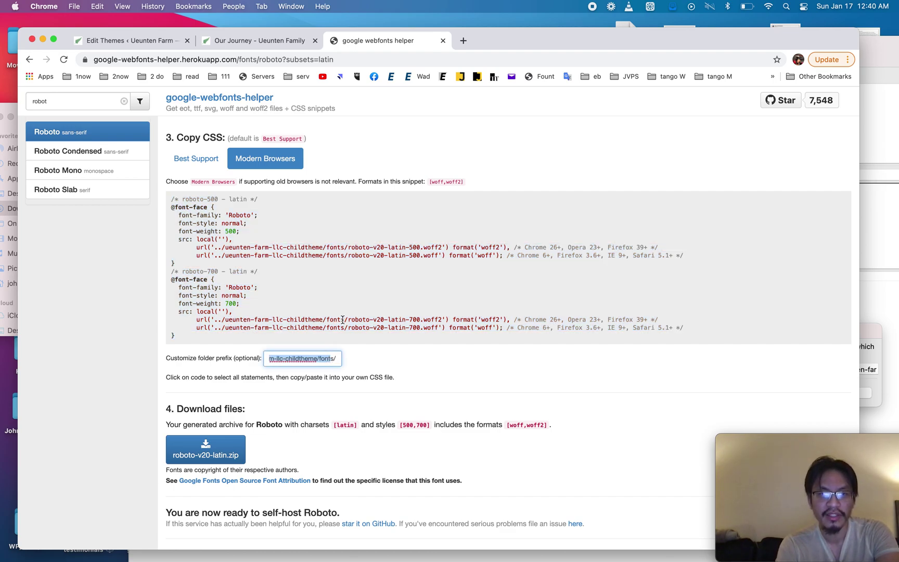
click(865, 247)
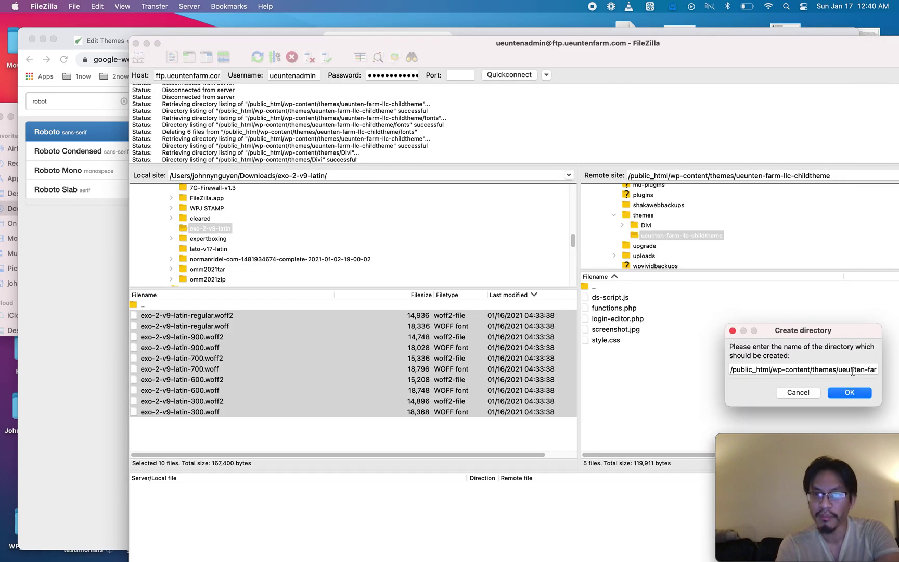
click(794, 394)
Step: Create a 'fonts' directory in the remote child theme folder and open it
right_click(628, 369)
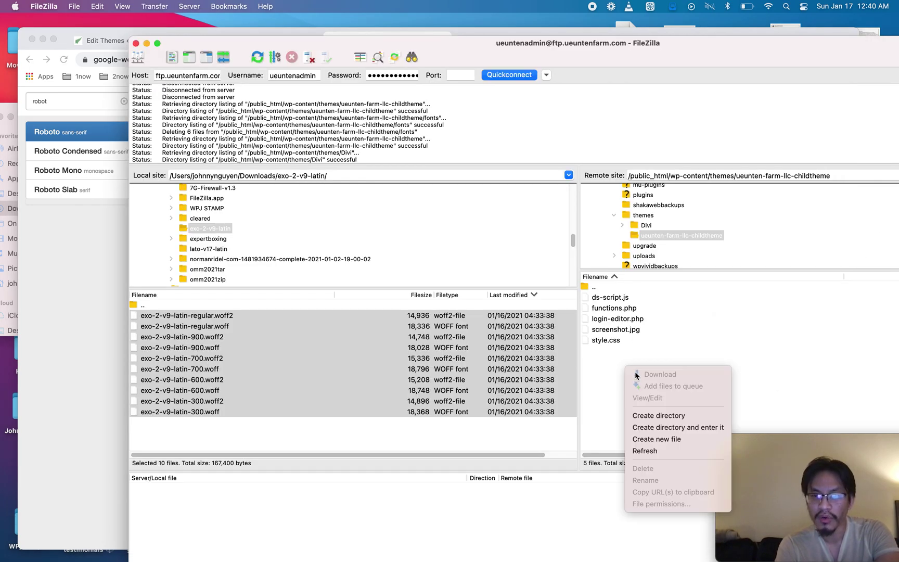
click(661, 416)
text(fonts)
key(Return)
double_click(588, 301)
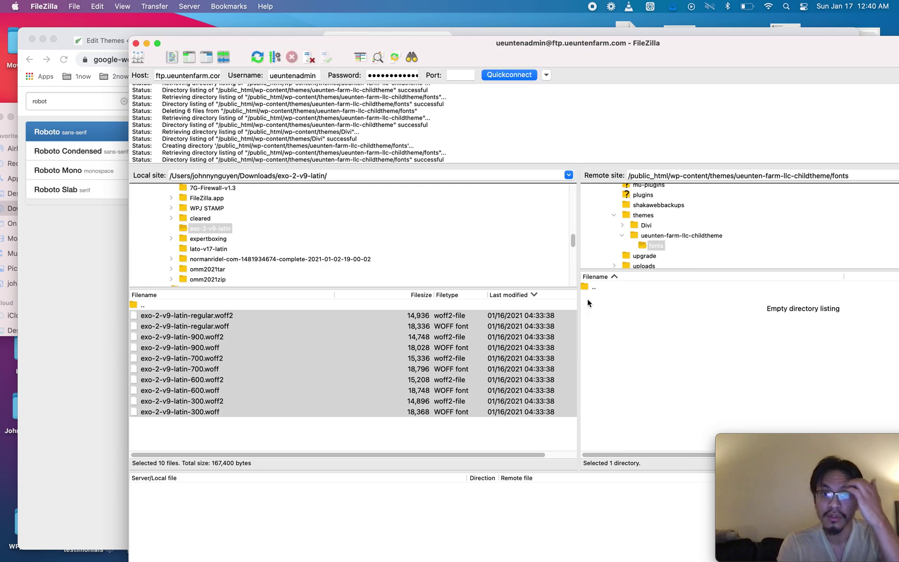
Step: Upload the four roboto-v20-latin font files from Downloads into the server's fonts folder
click(10, 112)
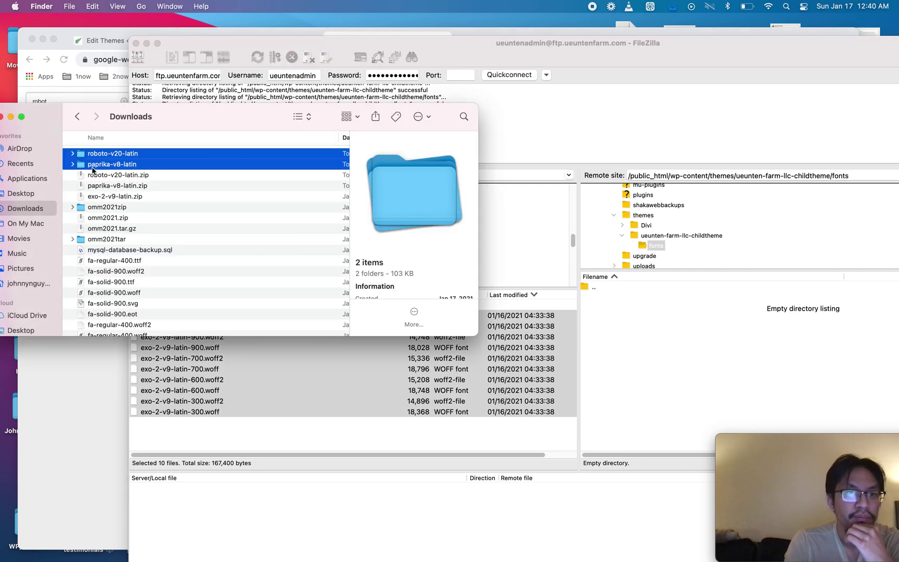
click(71, 164)
click(111, 177)
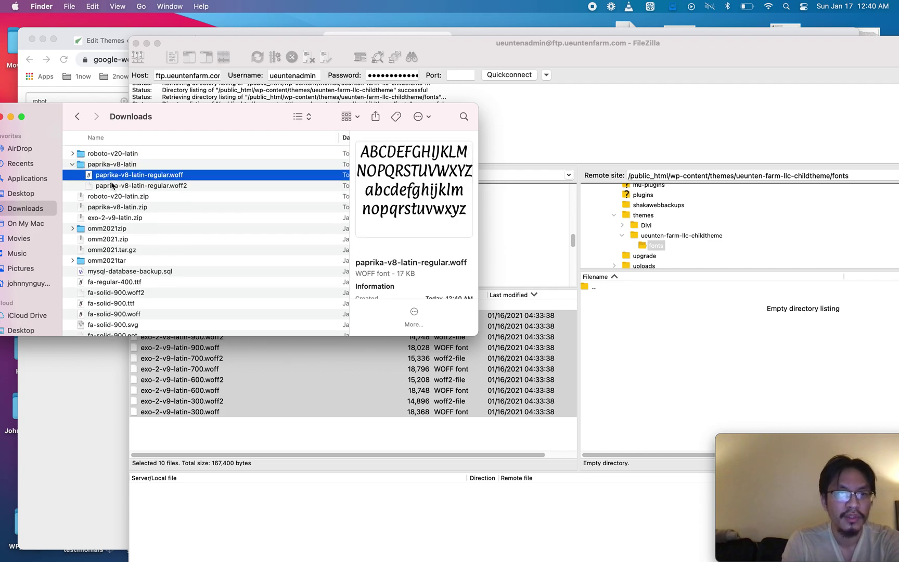
click(72, 154)
click(131, 165)
shift+click(129, 197)
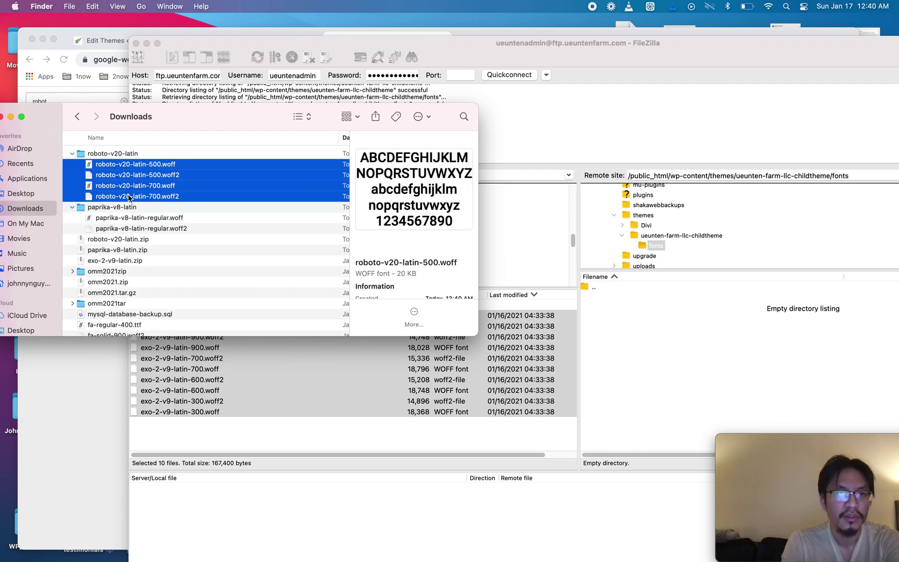
drag(132, 186, 624, 354)
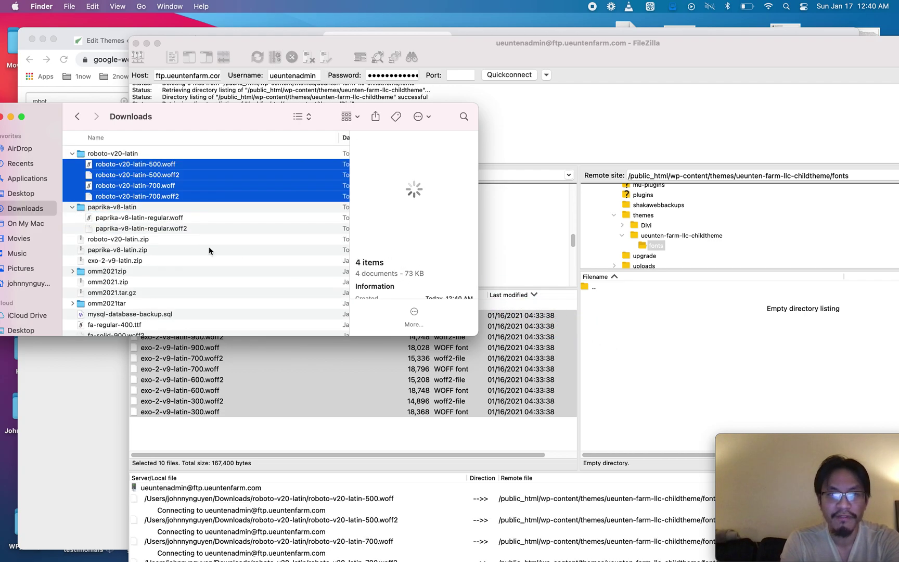
Step: Upload the paprika-v8-latin woff and woff2 files to the fonts folder, then return to the browser
click(127, 217)
shift+click(124, 230)
drag(125, 230, 713, 346)
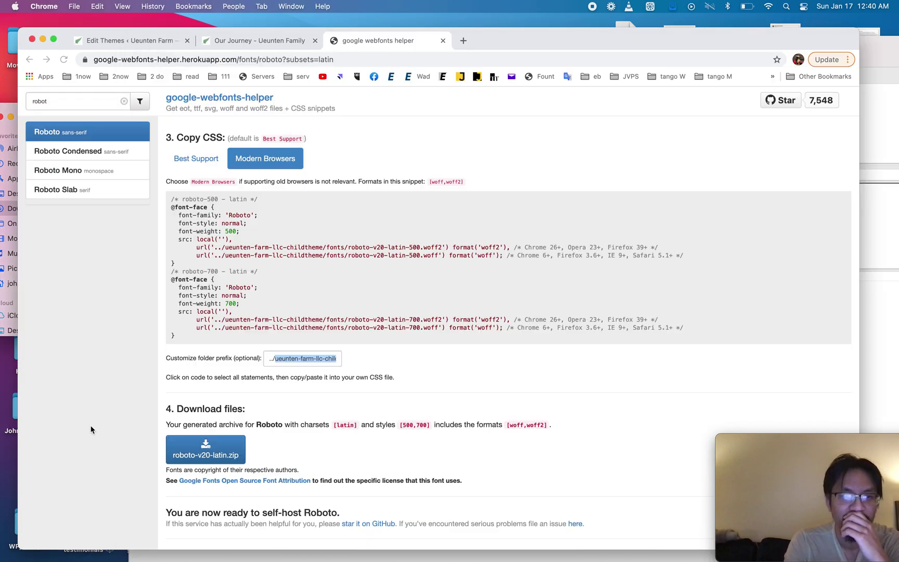
key(super+Tab)
Step: Re-save the child theme style.css and save the Divi Theme Options
click(156, 41)
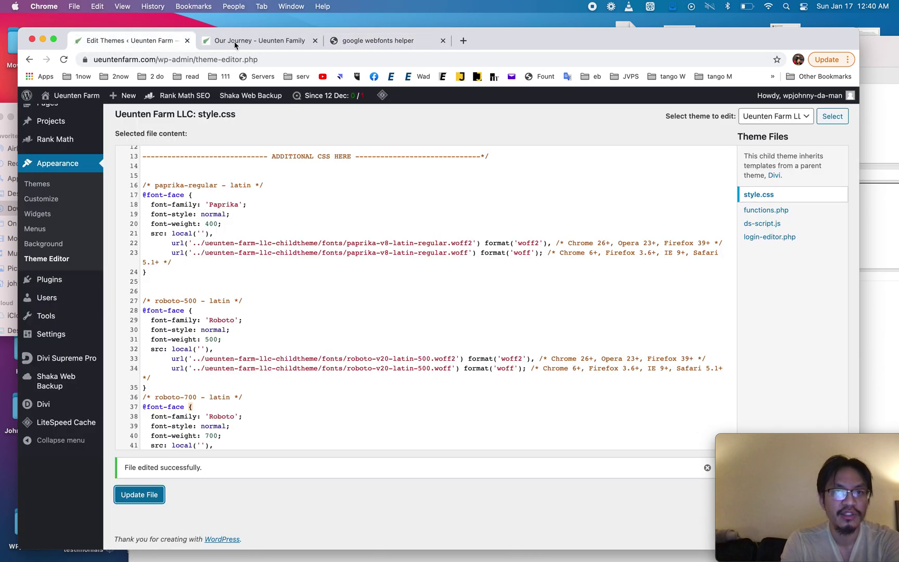
click(142, 500)
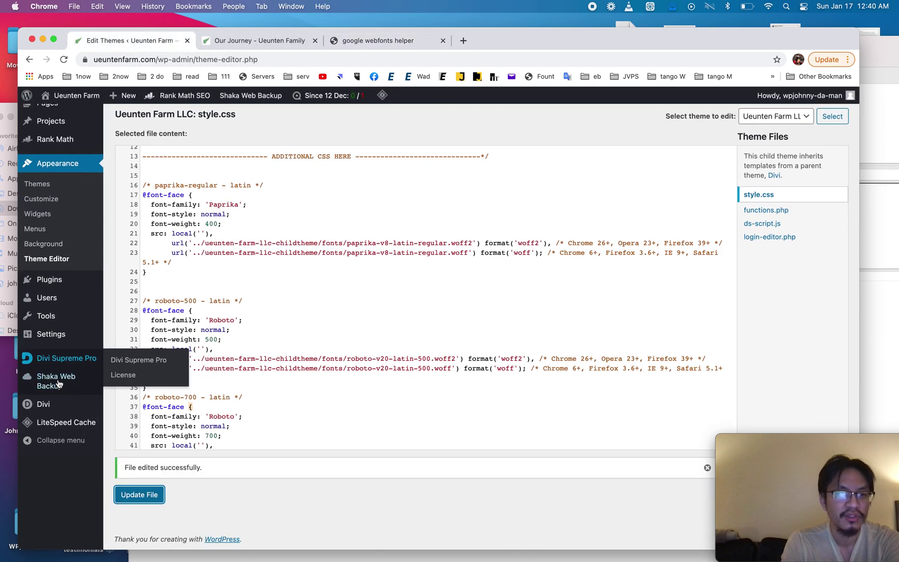
mouse_move(69, 409)
click(131, 406)
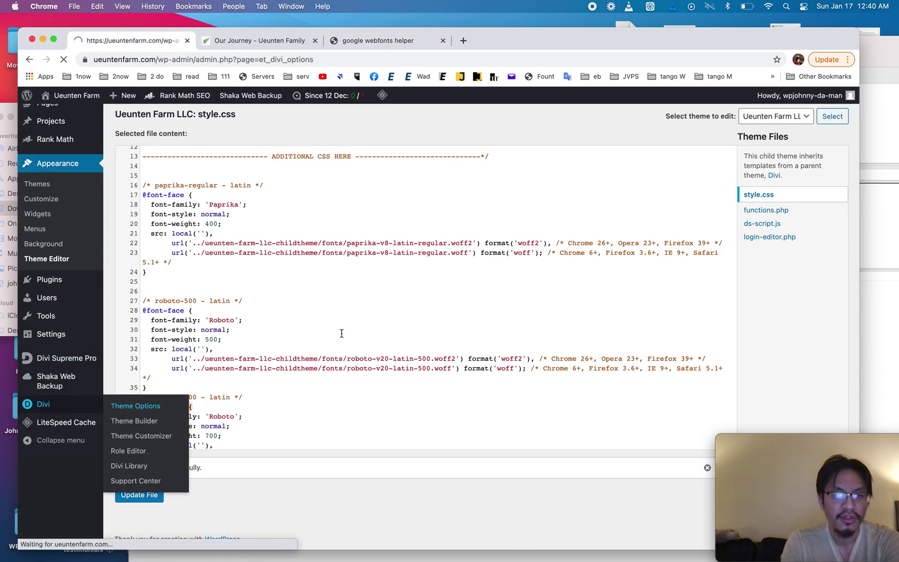
scroll(341, 337, down, 5)
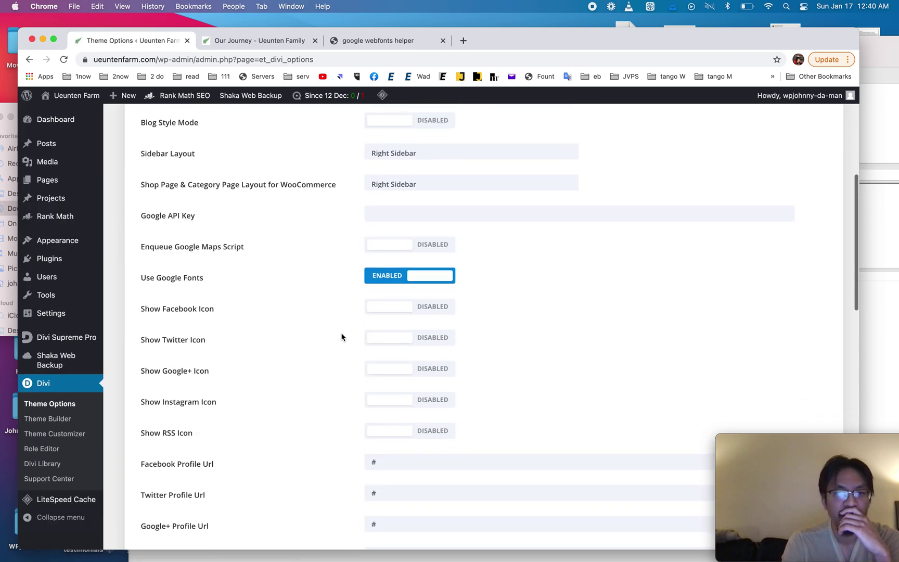
scroll(294, 379, down, 10)
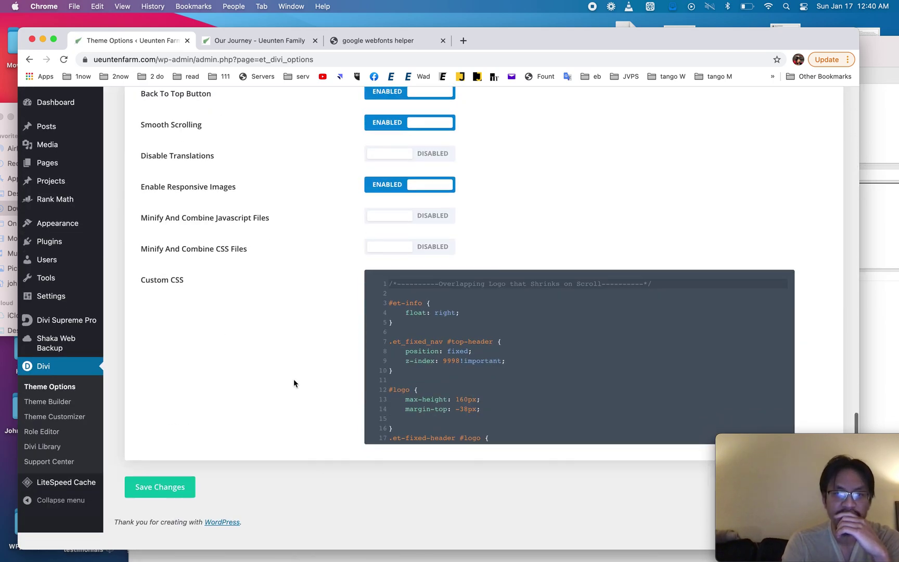
click(168, 504)
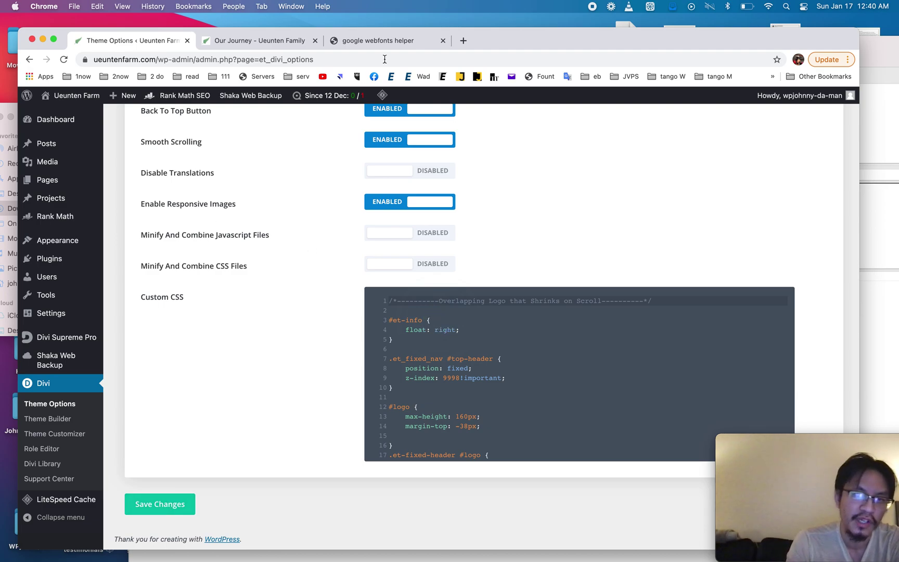
Step: Purge all LiteSpeed caches and return to the site's About page
mouse_move(394, 97)
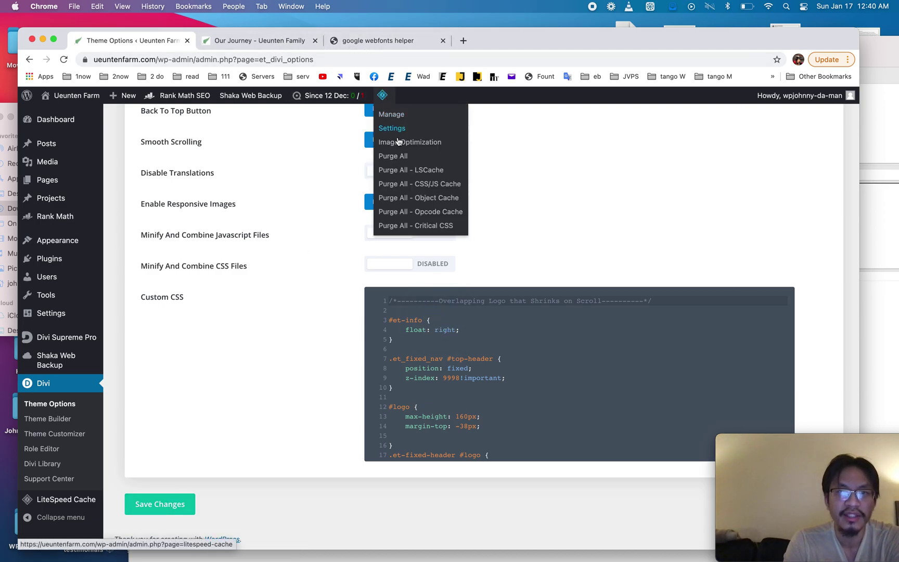
click(399, 159)
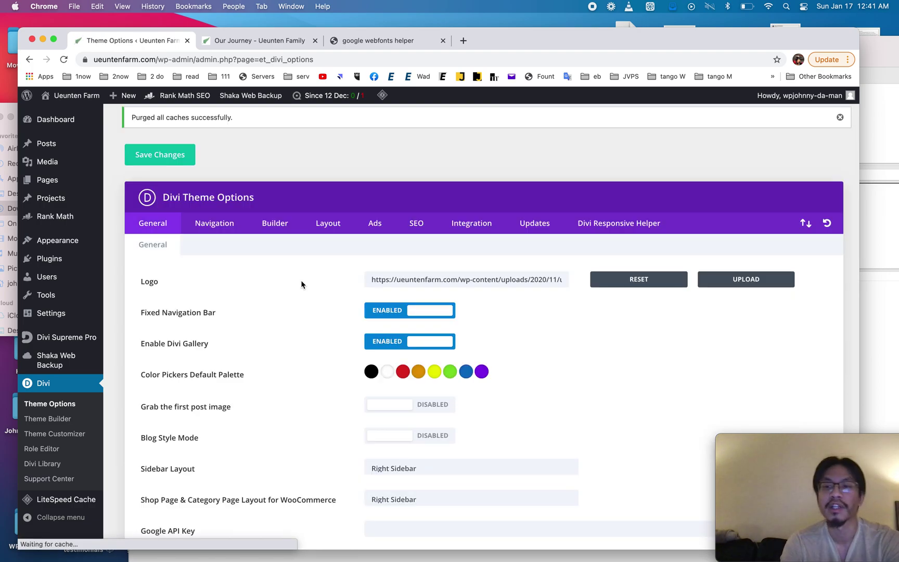
click(258, 40)
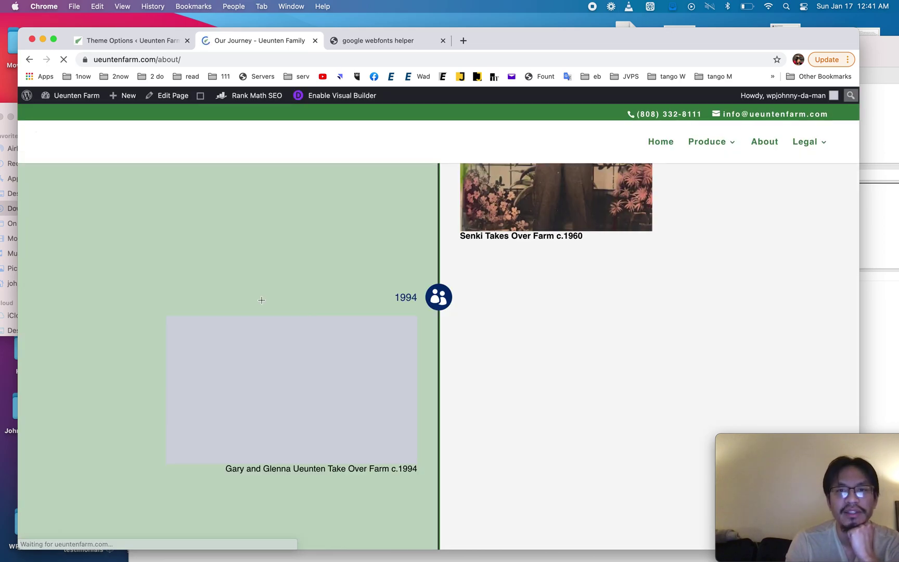
Step: Review the live About page, then open DevTools on the home page's Dragon Fruit section
scroll(261, 300, up, 15)
scroll(414, 304, down, 15)
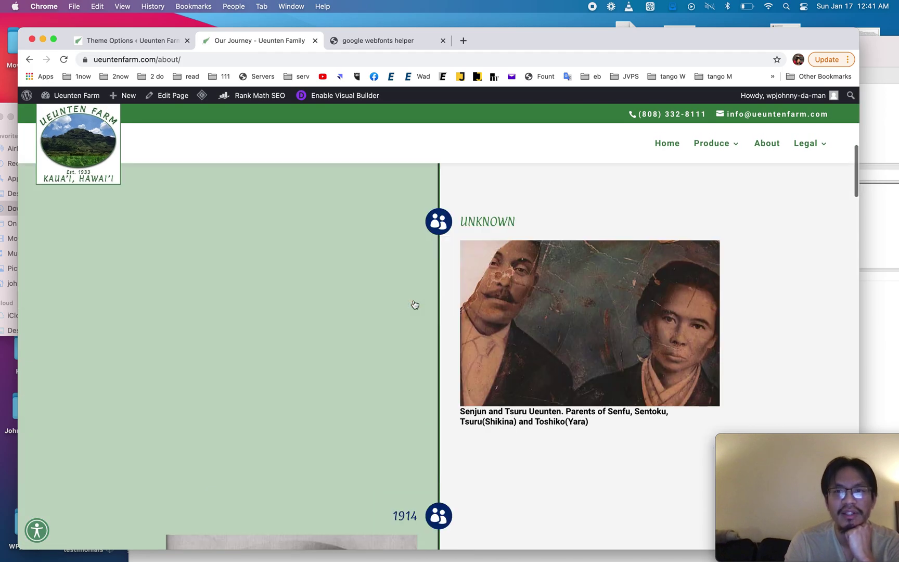
click(660, 139)
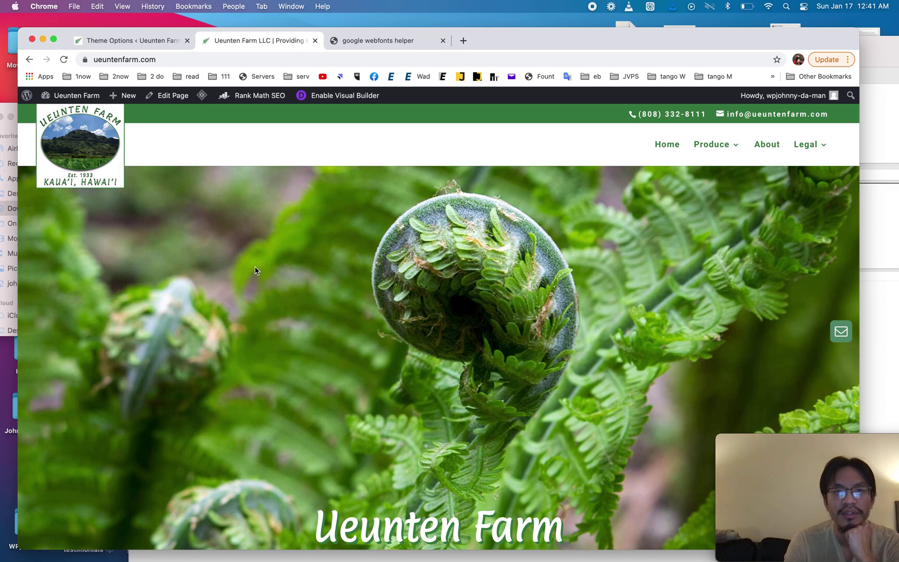
scroll(255, 270, down, 7)
scroll(255, 270, down, 15)
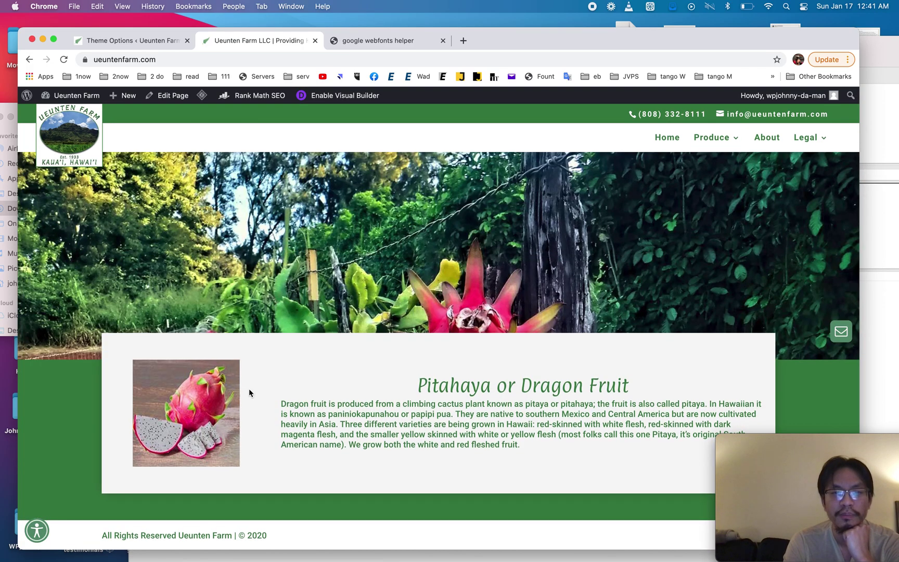
right_click(249, 388)
click(284, 500)
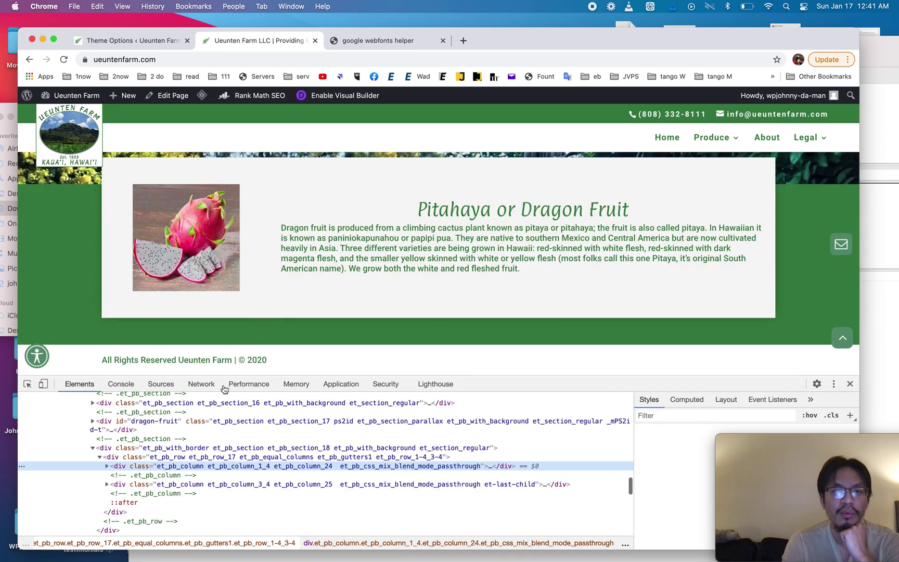
Step: Reload under Network recording and filter to Font requests, showing Roboto and Paprika from ueuntenfarm.com
click(201, 384)
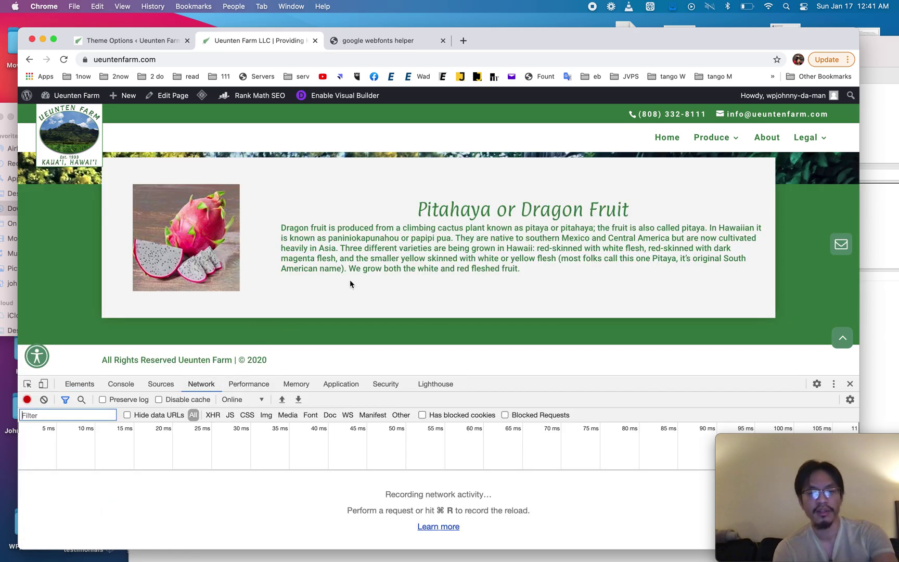
key(super+r)
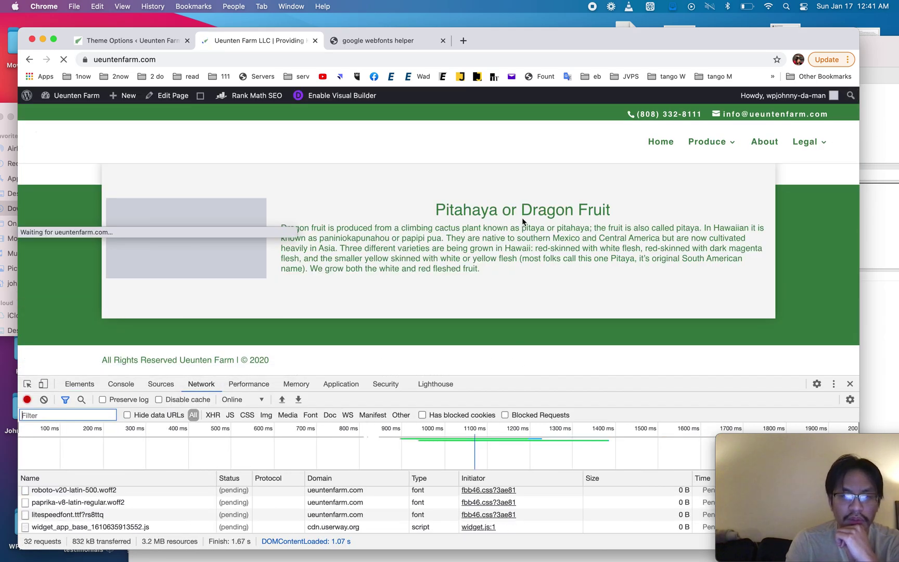
drag(522, 222, 522, 217)
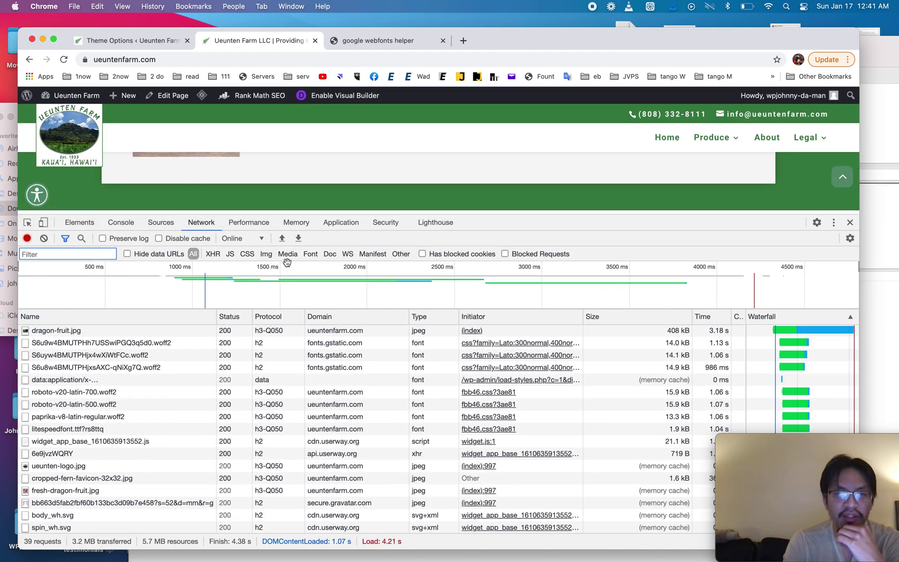
click(310, 255)
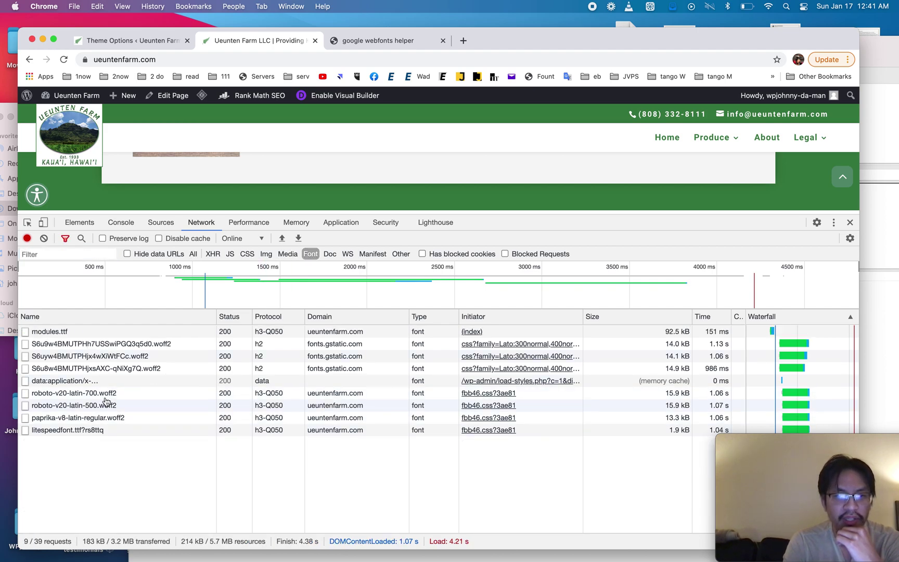